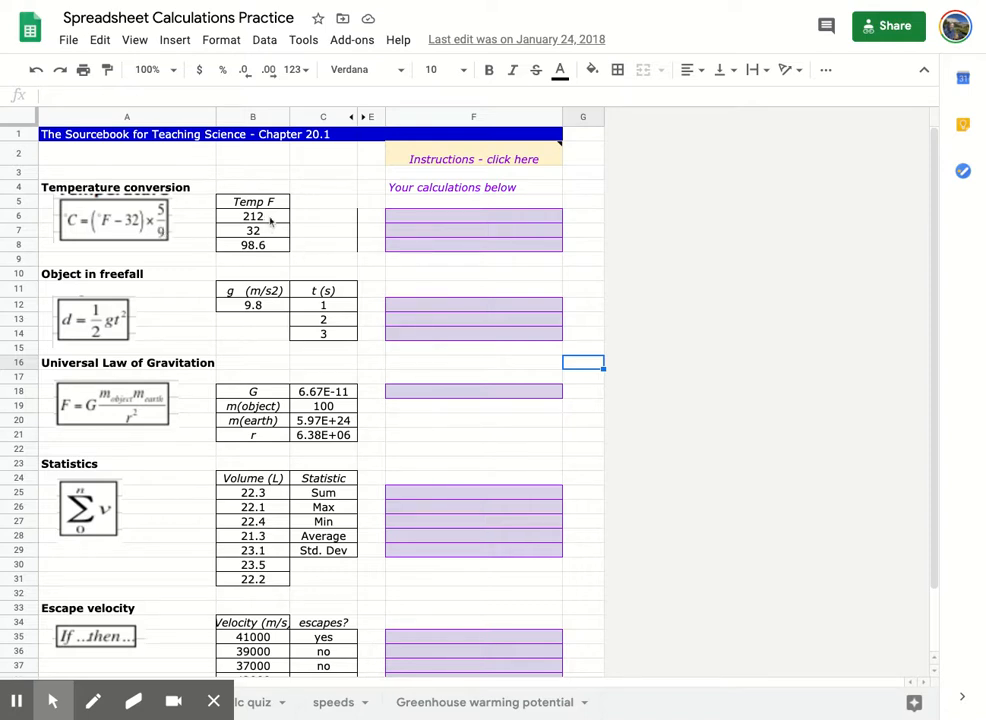
- Enter the Fahrenheit-to-Celsius formula =(B6-32)*5/9 in cell F6 of the temperature conversion section
click(444, 222)
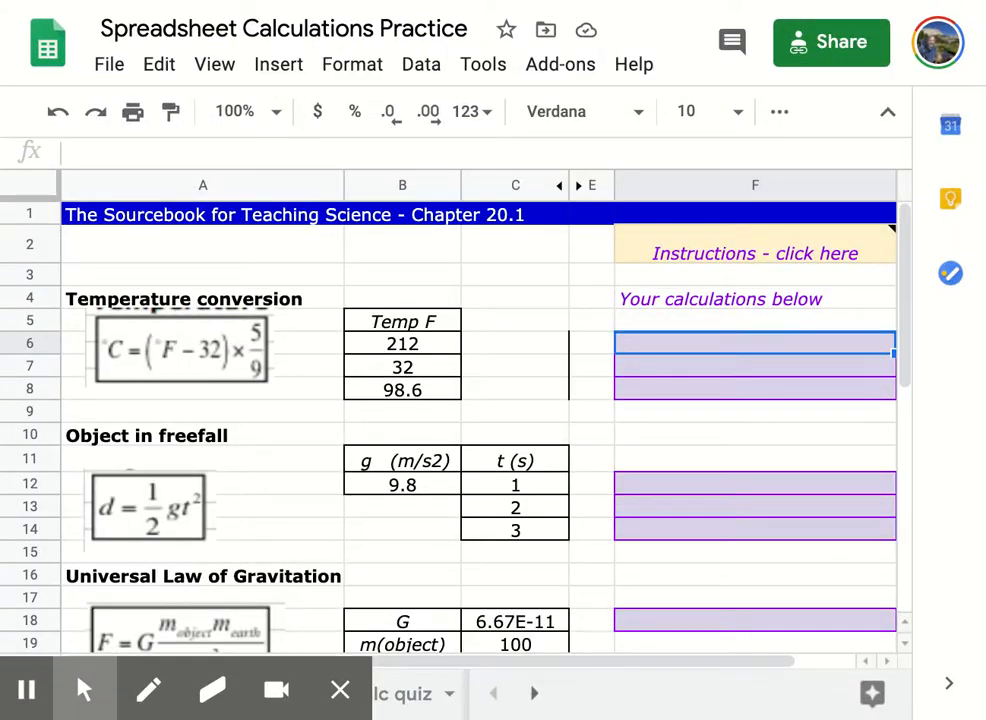
click(643, 345)
click(113, 152)
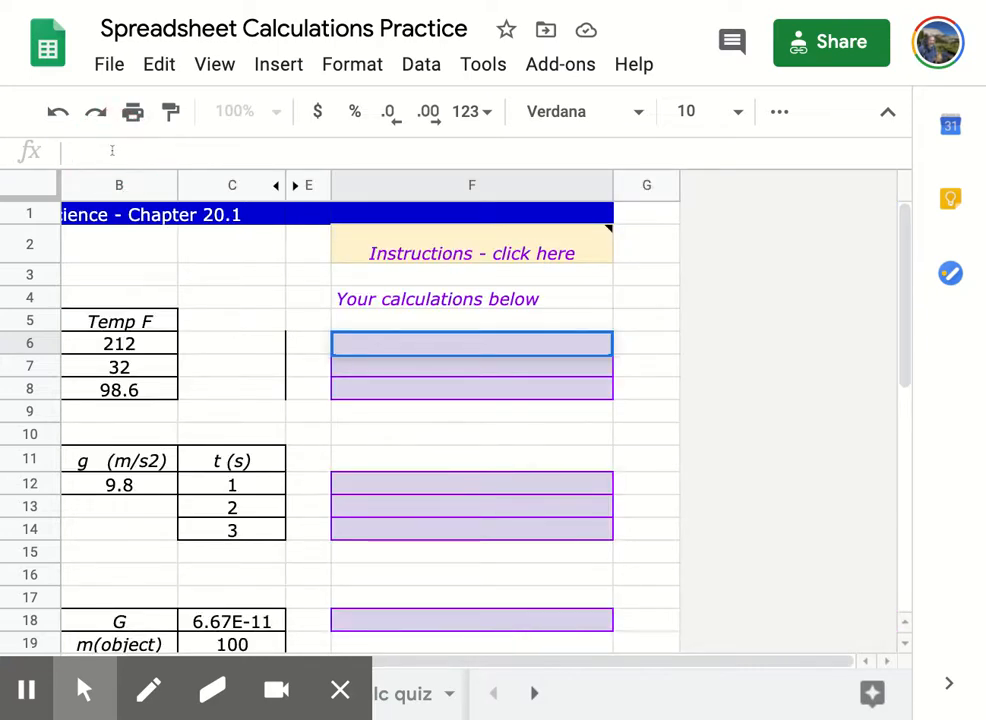
text(=)
scroll(238, 392, left, 3)
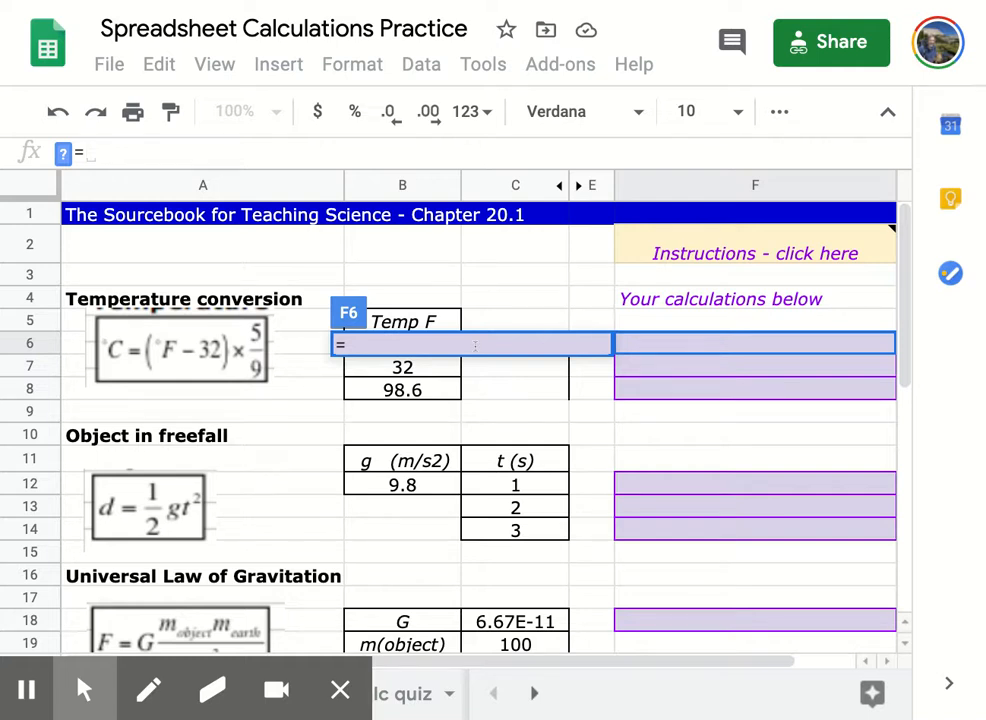
text(()
text(b6)
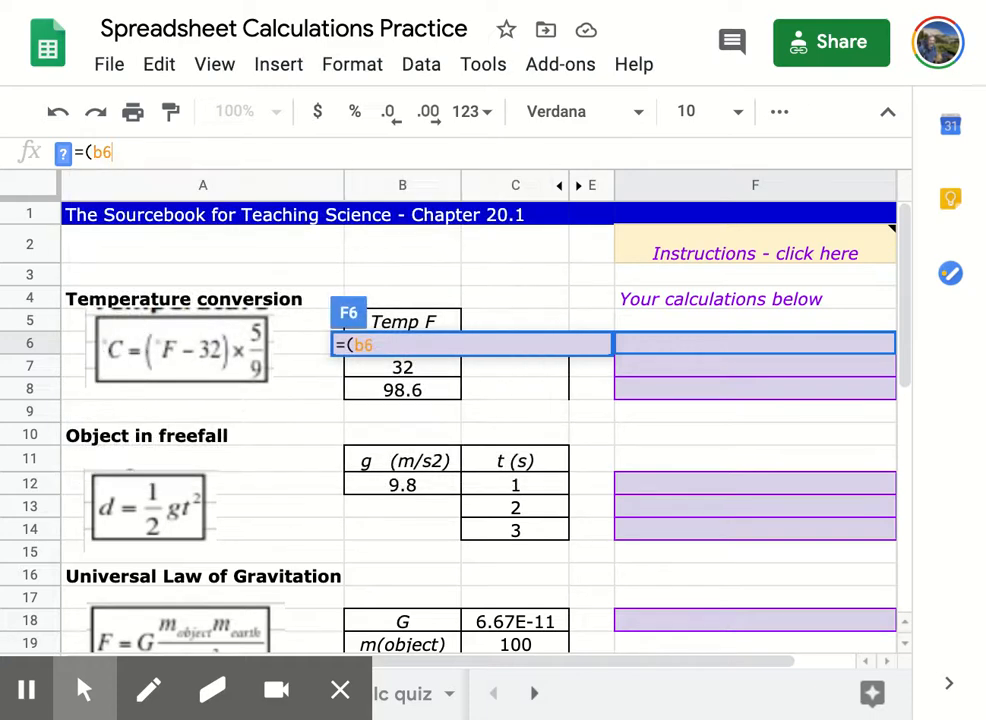
text(-32))
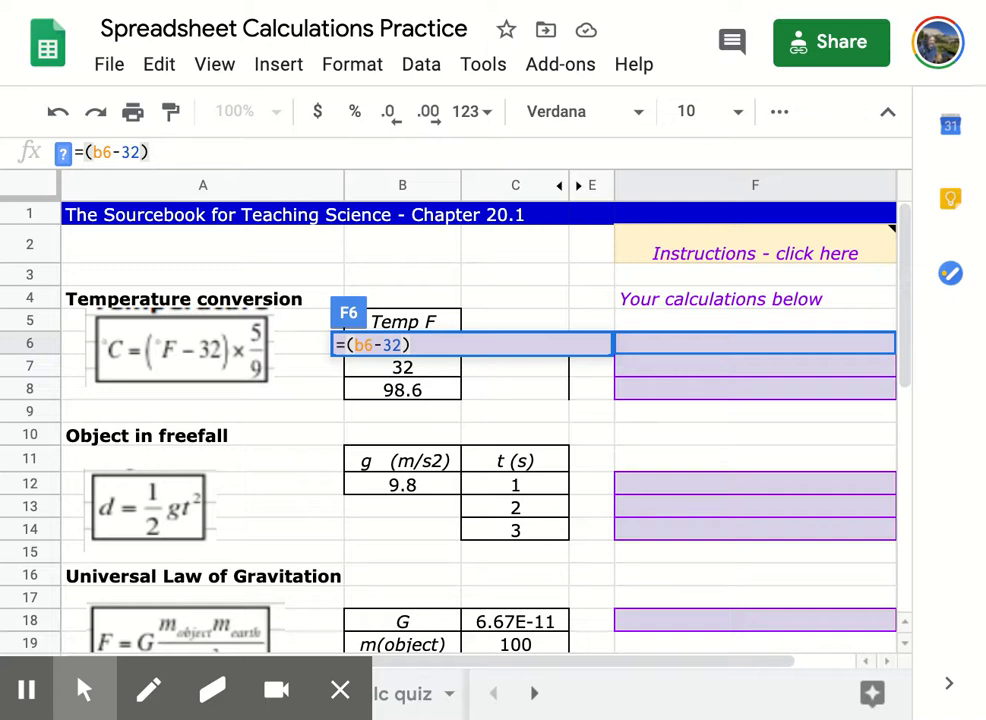
text(*5)
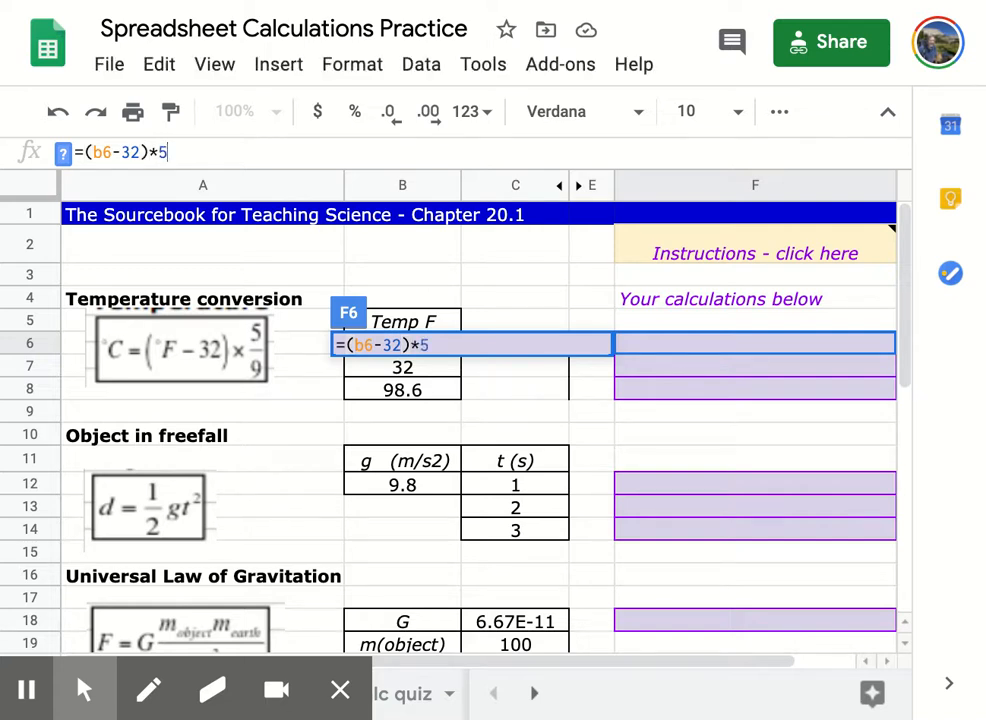
text(/9)
key(Return)
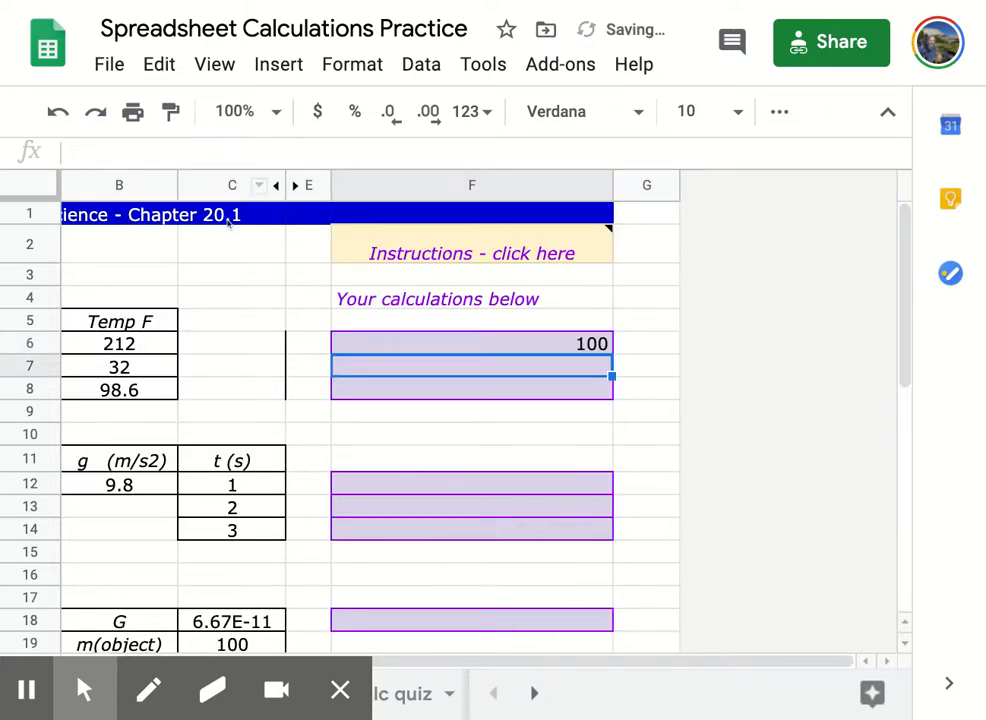
- Fill the conversion formula from F6 down through F8
scroll(271, 299, left, 5)
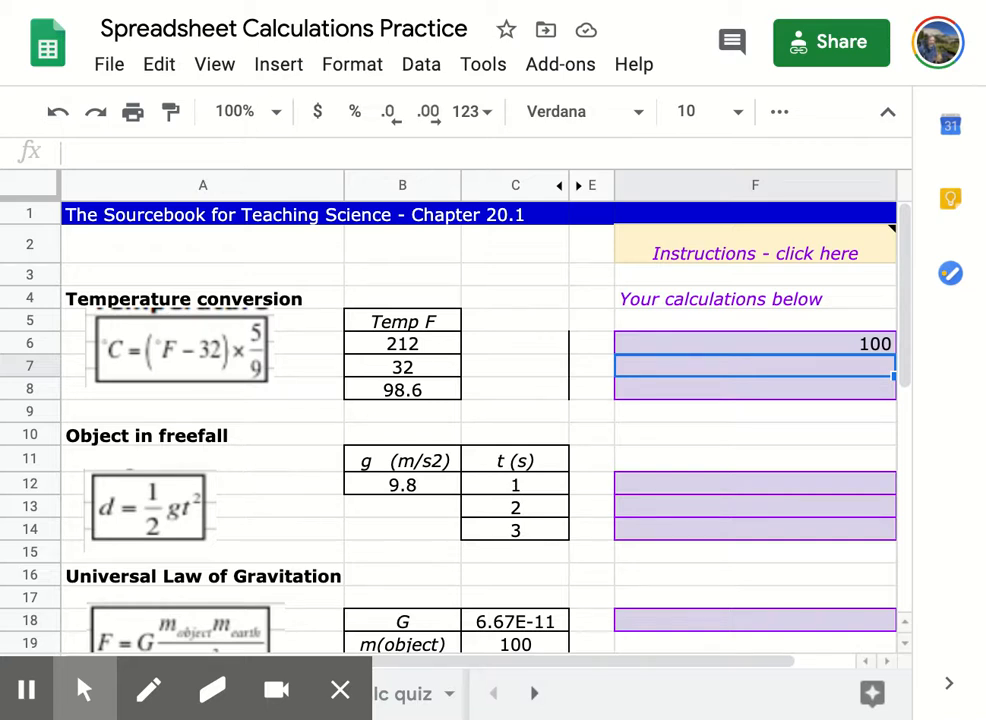
click(866, 345)
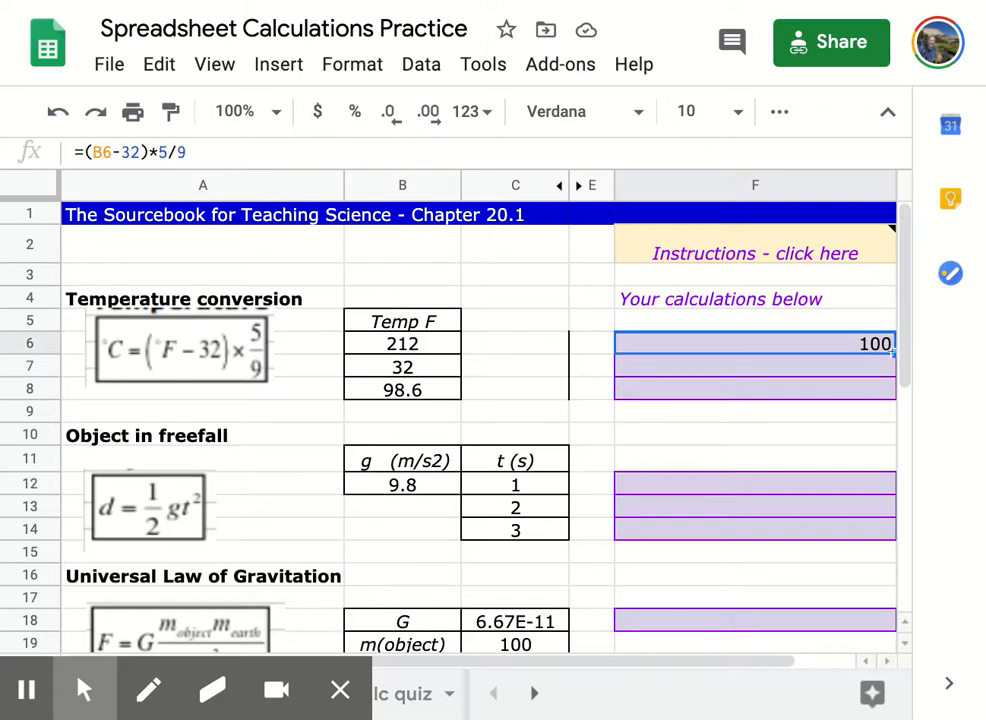
drag(892, 352, 888, 400)
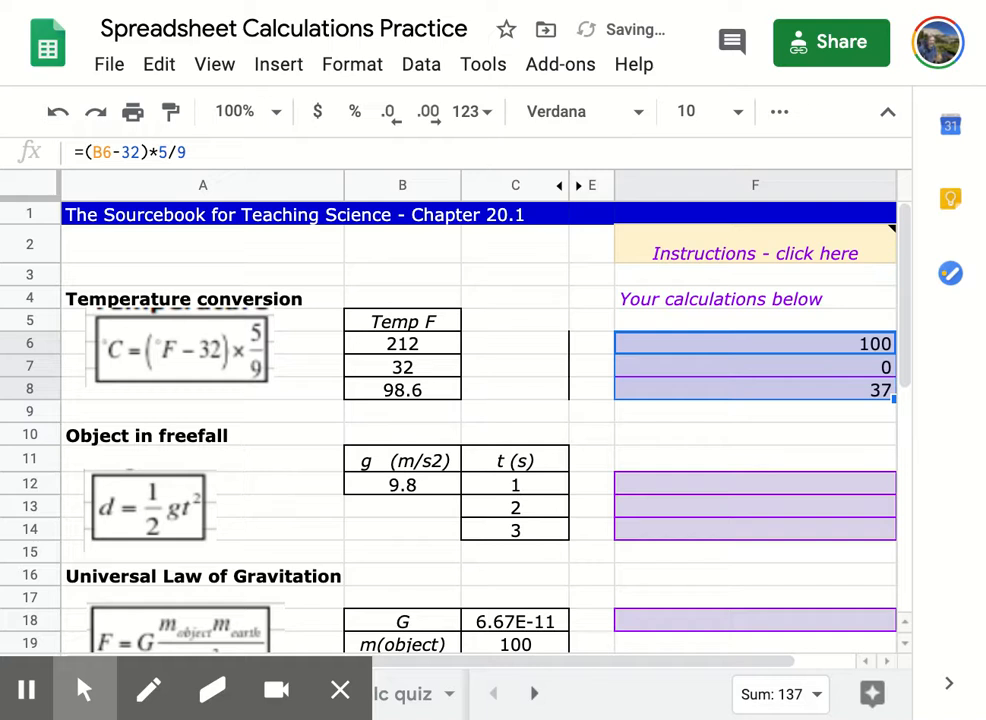
- Compare the formulas in F6 and F7 to check which Fahrenheit cell each one references
click(819, 371)
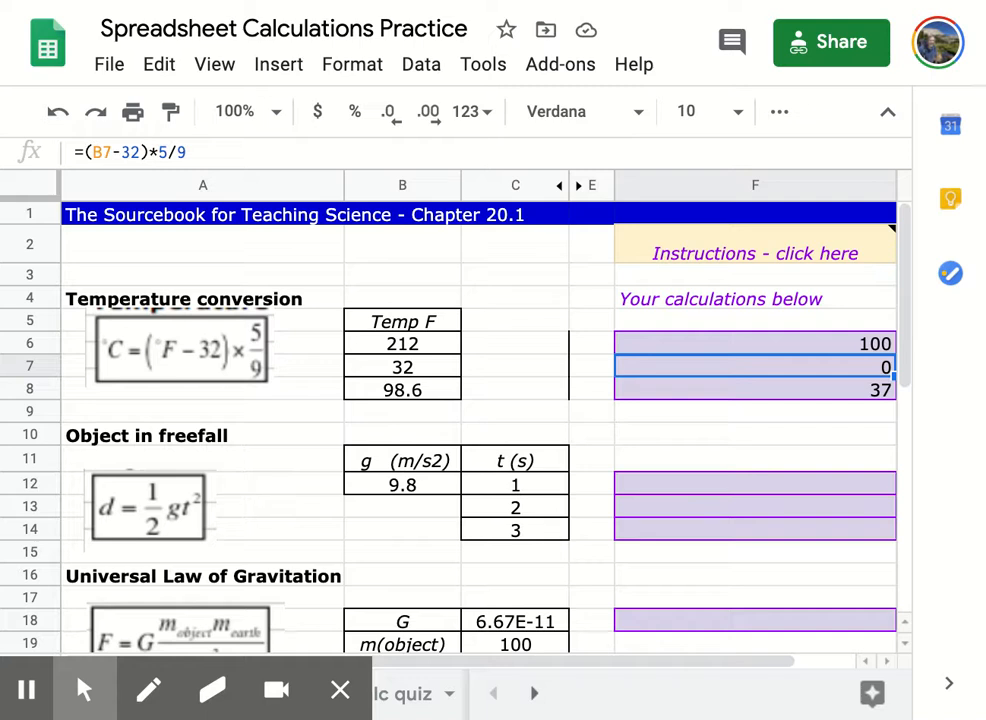
click(412, 367)
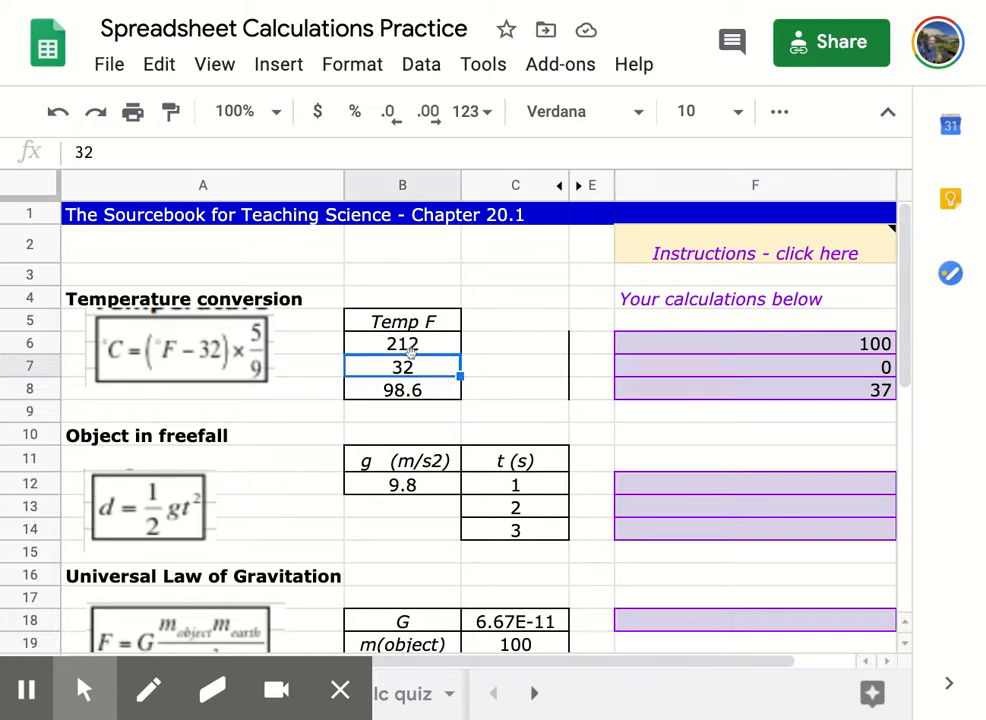
click(846, 364)
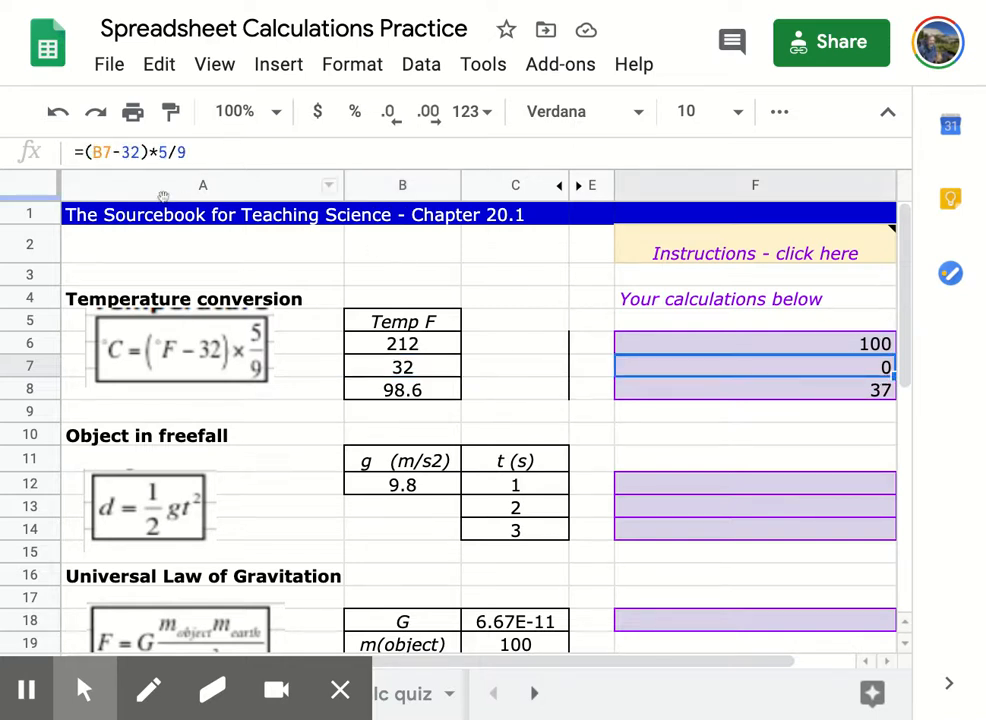
click(761, 340)
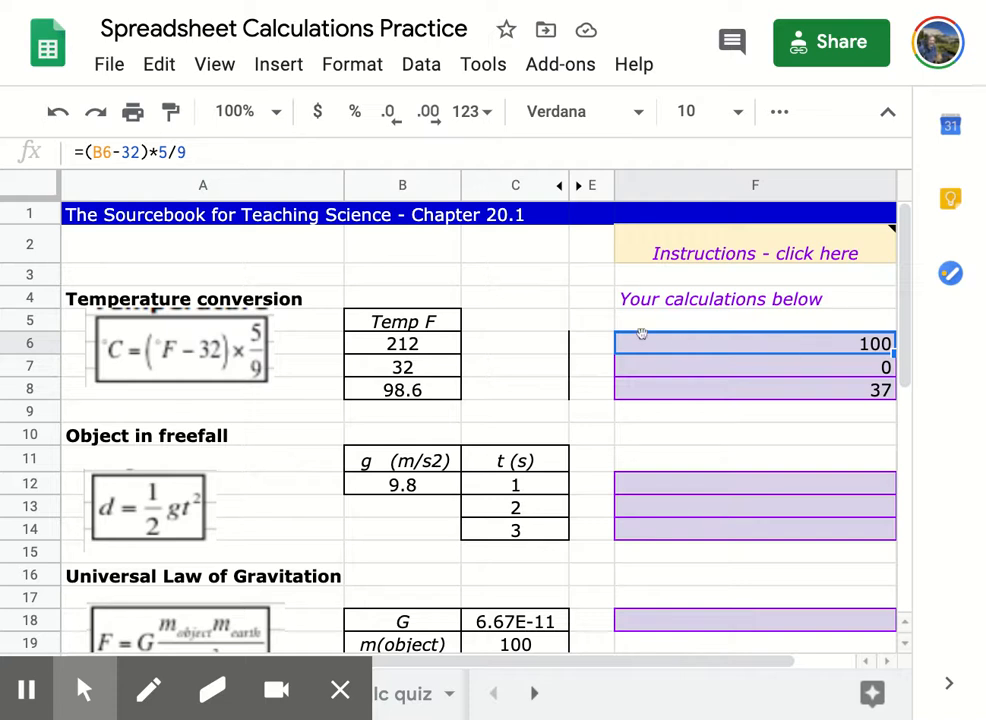
- Look over the remaining exercises, from object in freefall and universal gravitation to statistics and escape velocity
scroll(464, 346, down, 2)
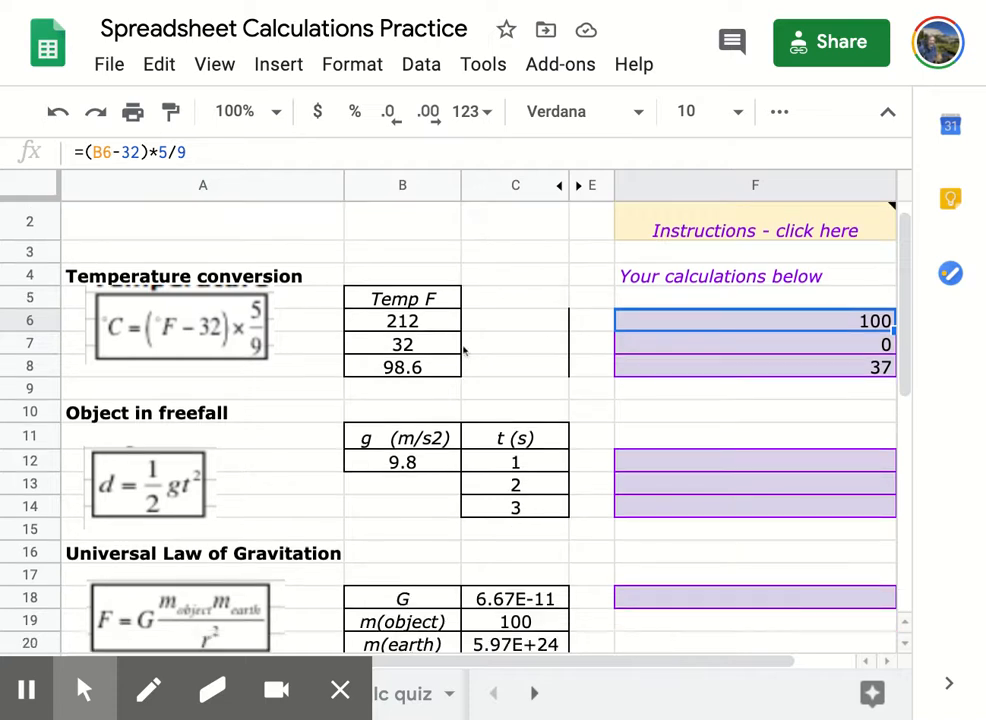
scroll(464, 350, down, 3)
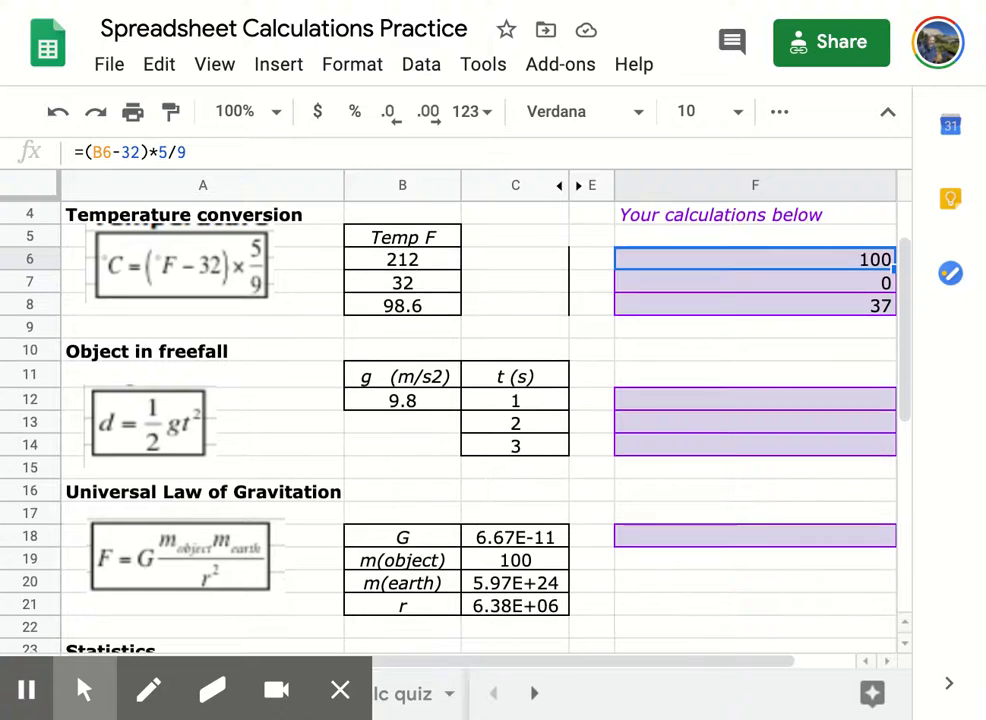
scroll(464, 350, down, 5)
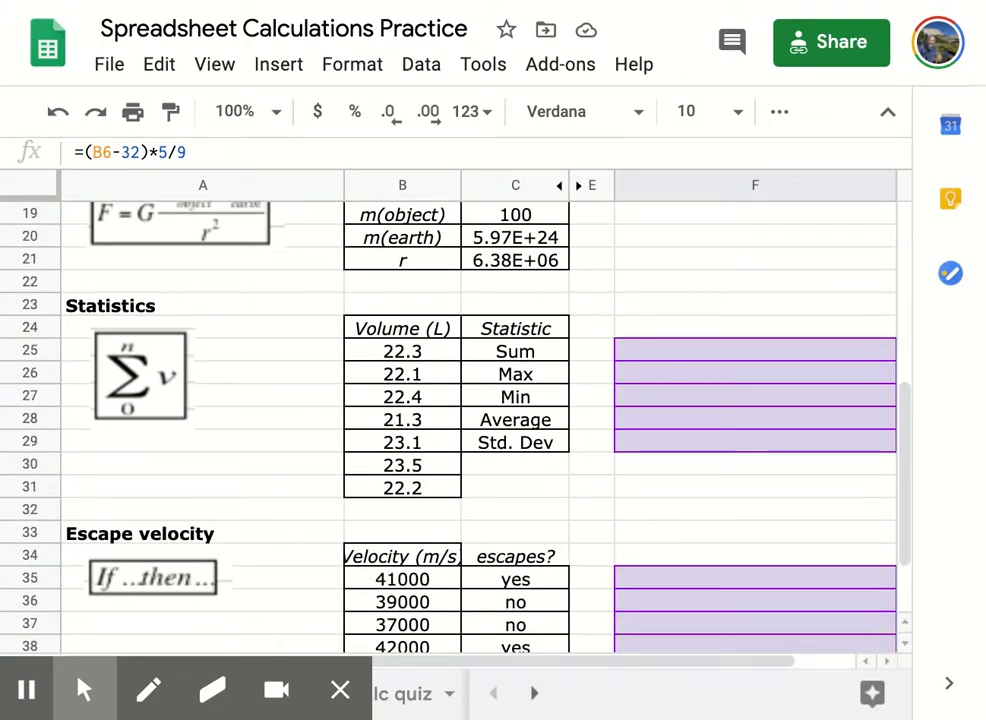
scroll(464, 420, up, 1)
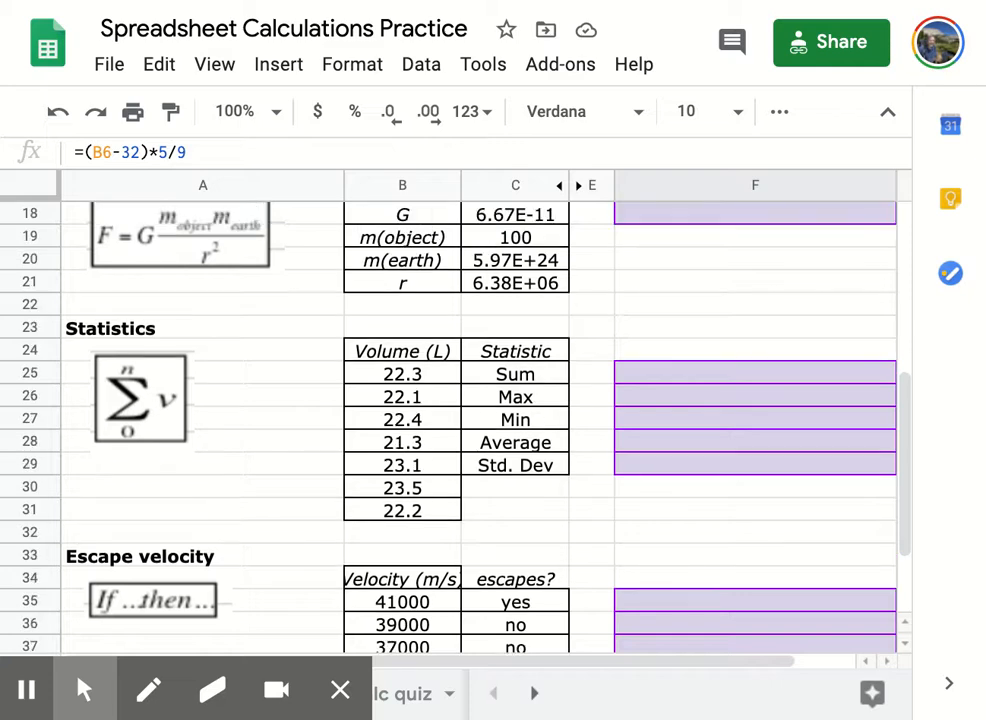
scroll(464, 420, down, 2)
scroll(464, 420, up, 5)
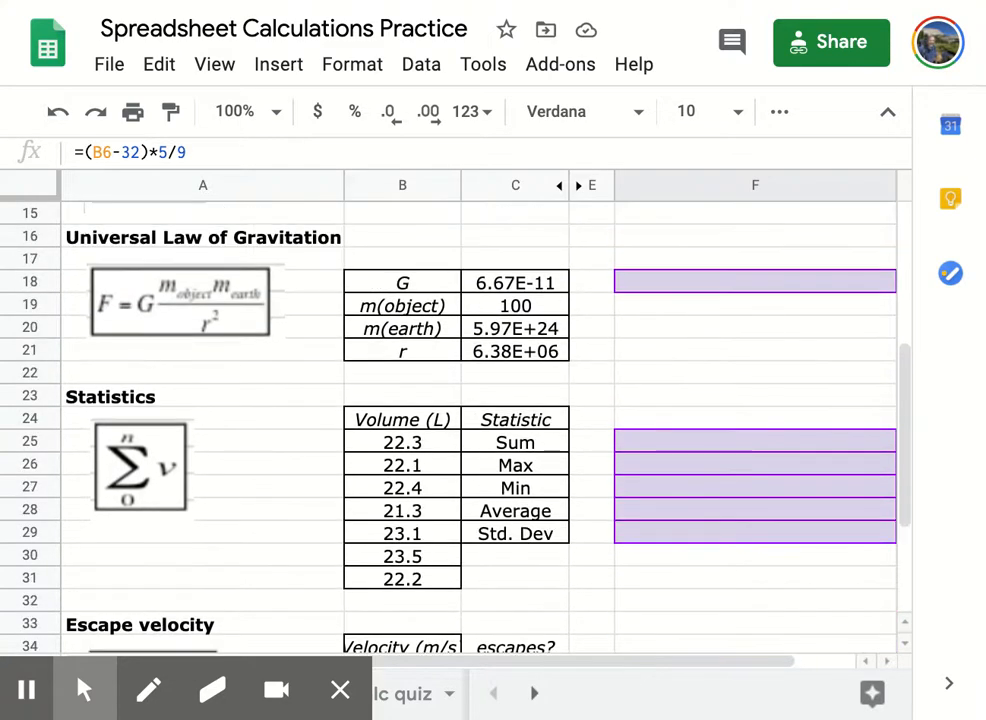
scroll(326, 433, up, 4)
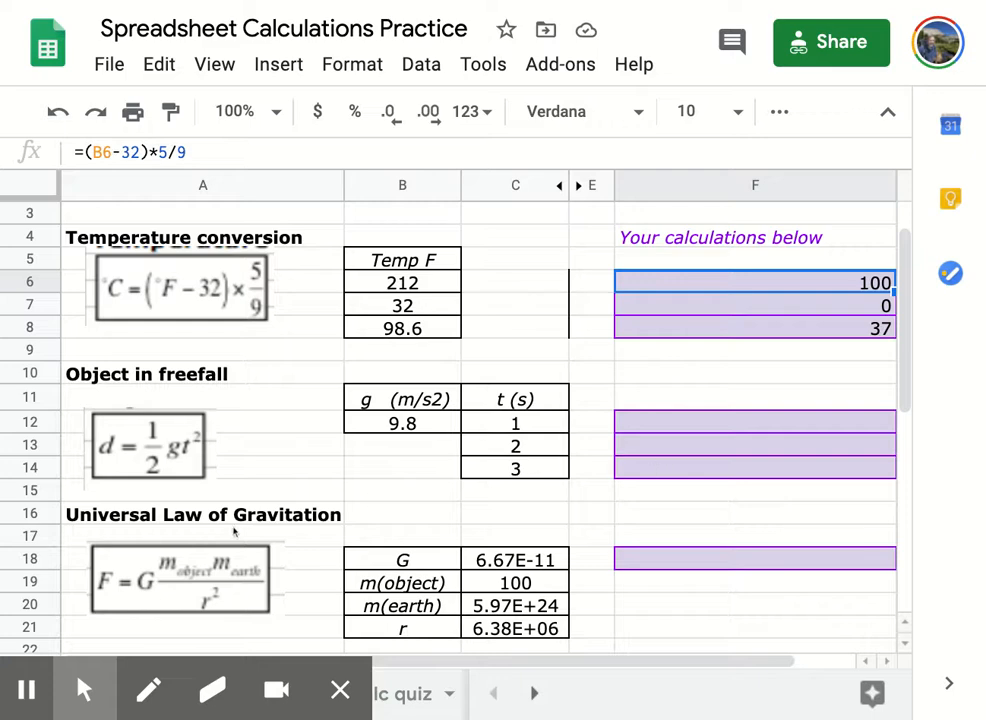
scroll(236, 524, down, 5)
scroll(235, 529, down, 1)
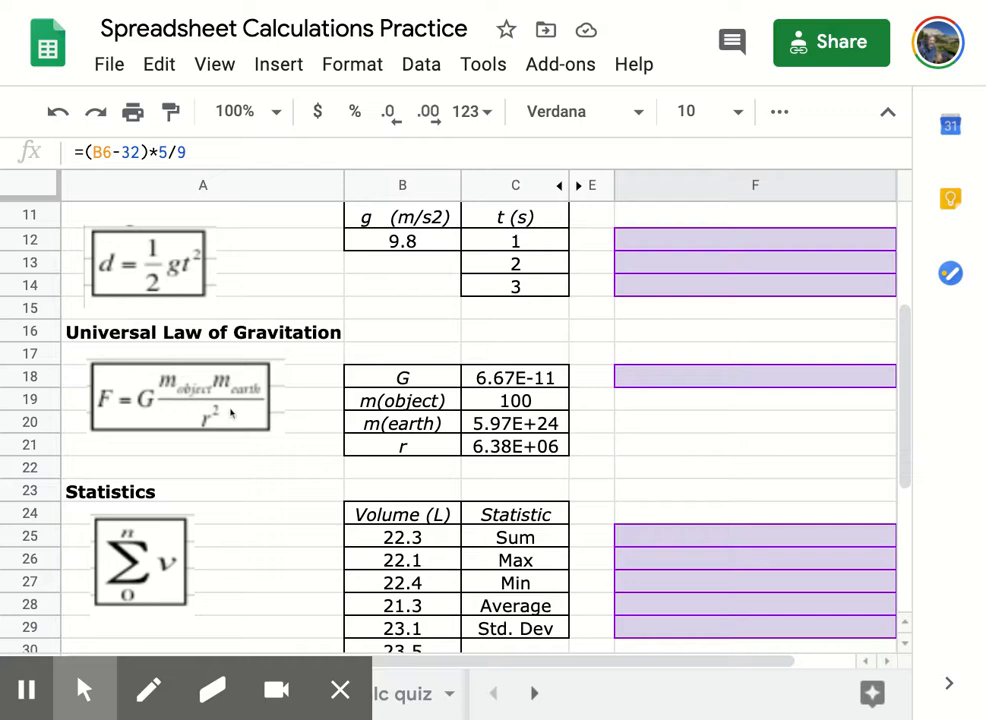
scroll(245, 494, down, 2)
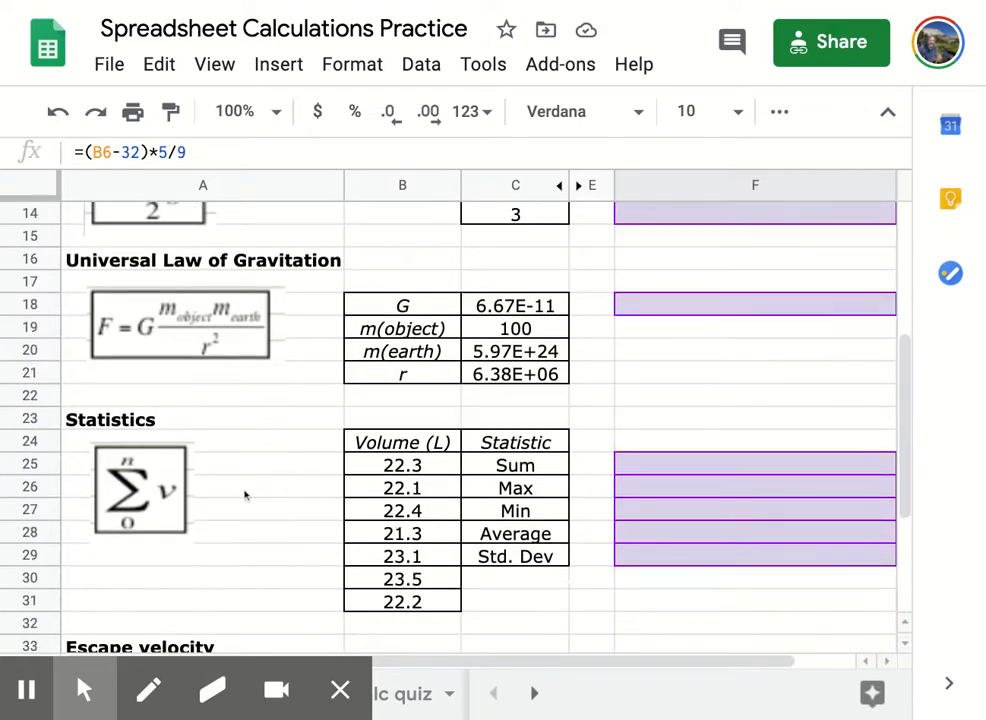
scroll(245, 494, down, 1)
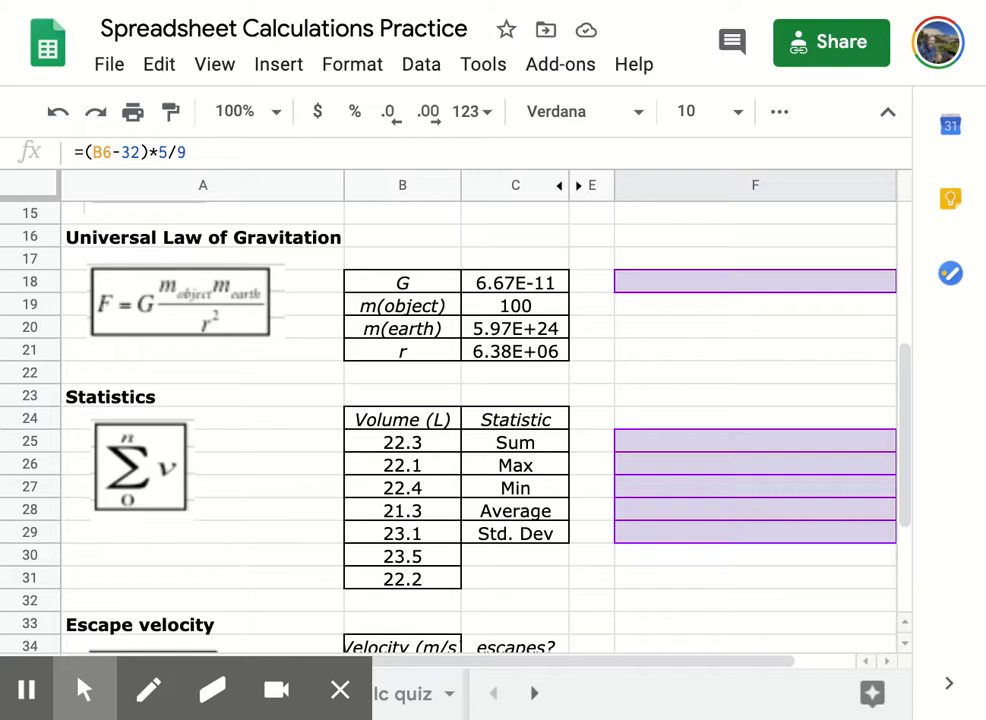
- Enter =sum(B25:B31) in cell F25 to total the volumes in the Statistics section
click(636, 441)
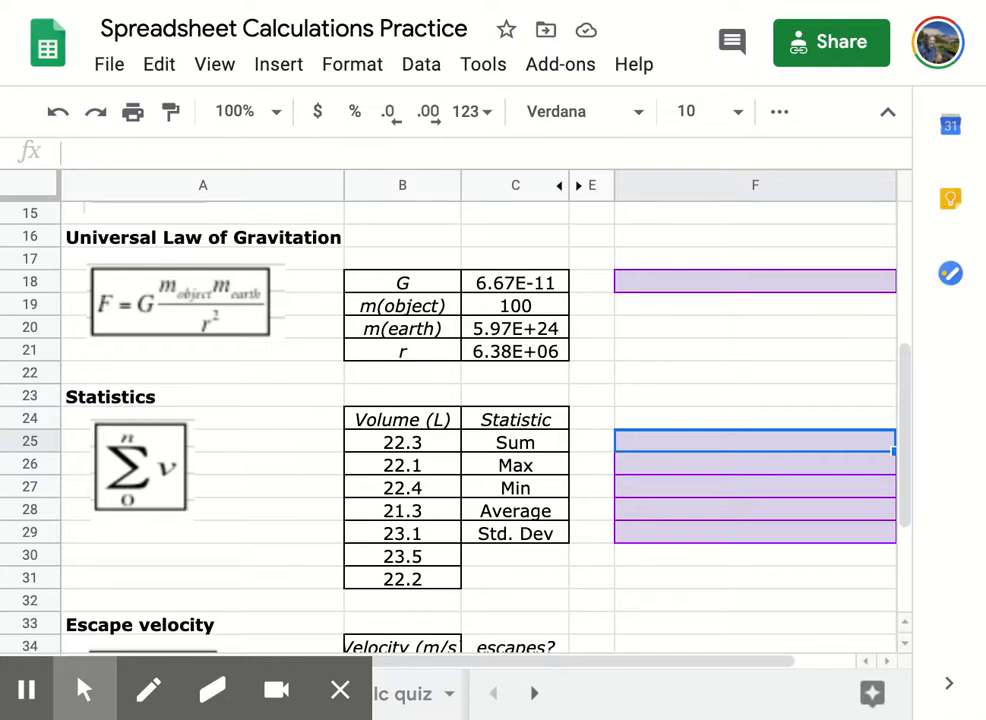
text(=)
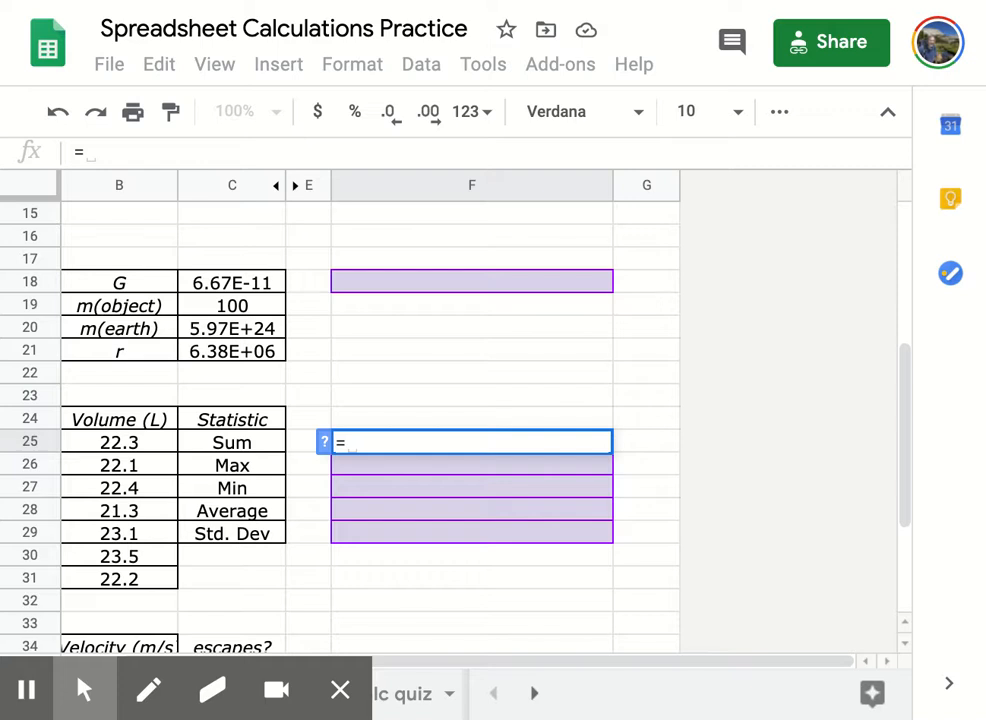
text(sum)
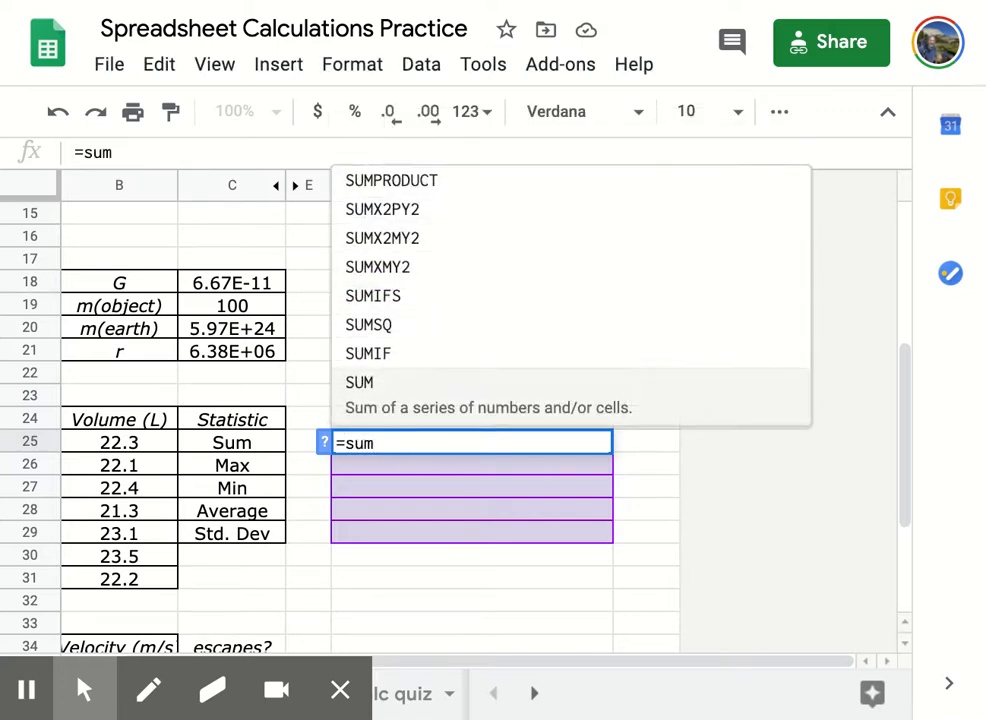
text(()
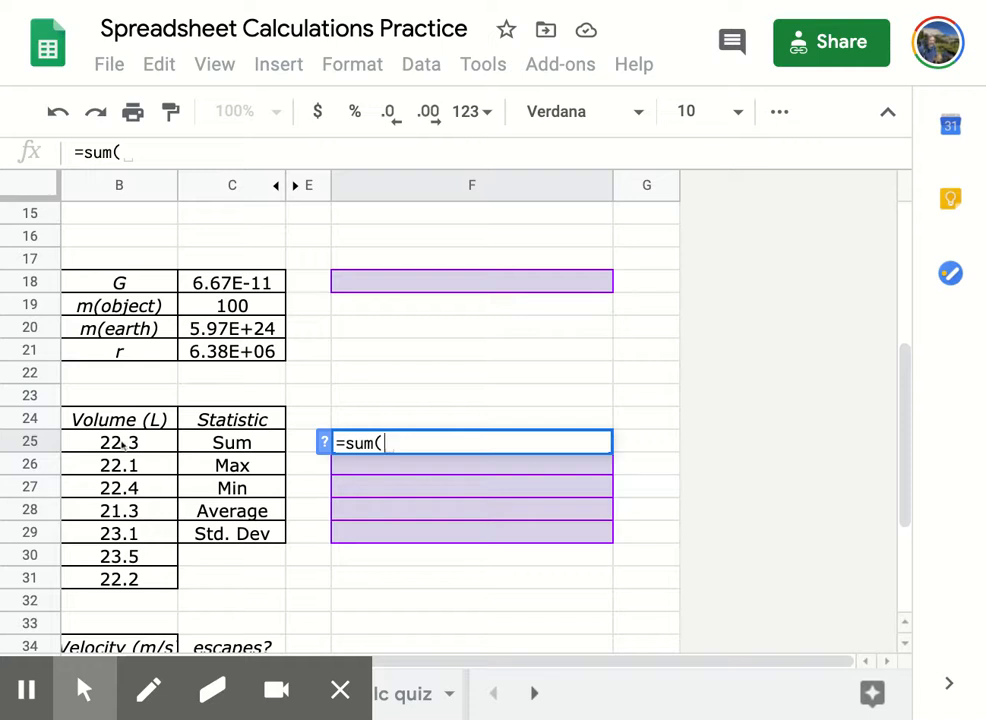
drag(122, 442, 120, 463)
drag(118, 520, 123, 578)
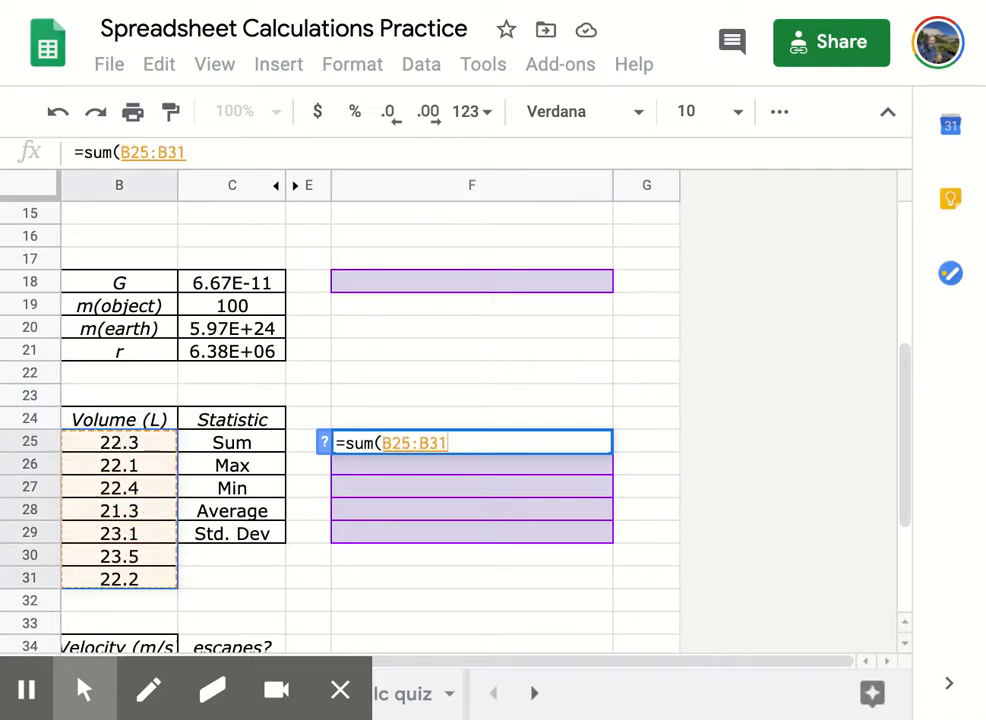
text())
key(Return)
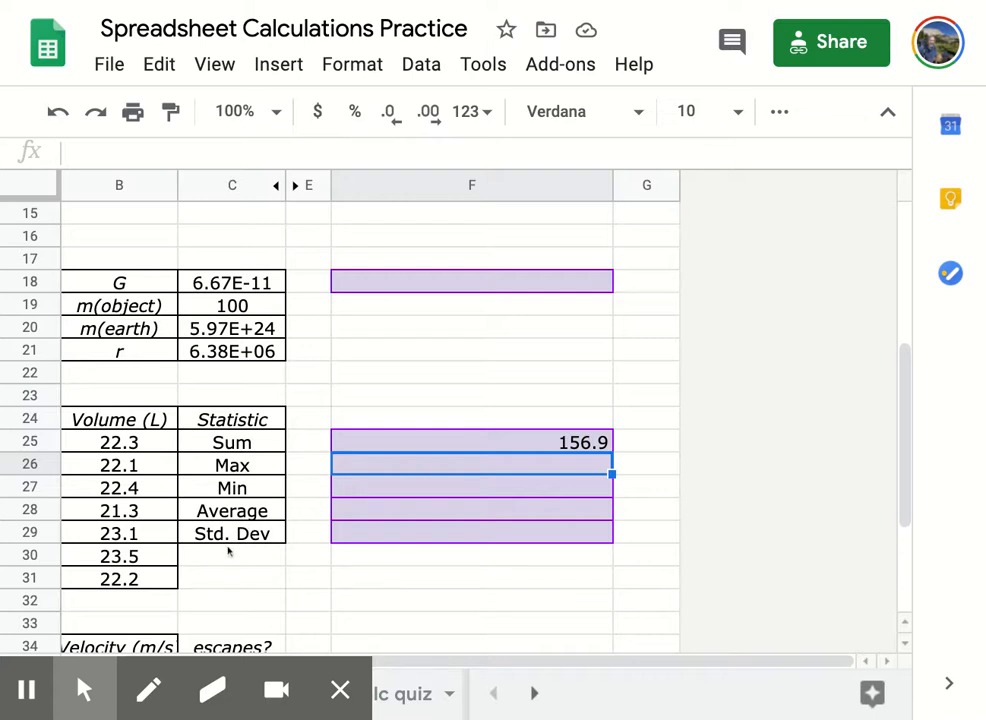
- Select the volume sum in F25 and show formulas instead of results throughout the sheet
scroll(217, 550, left, 3)
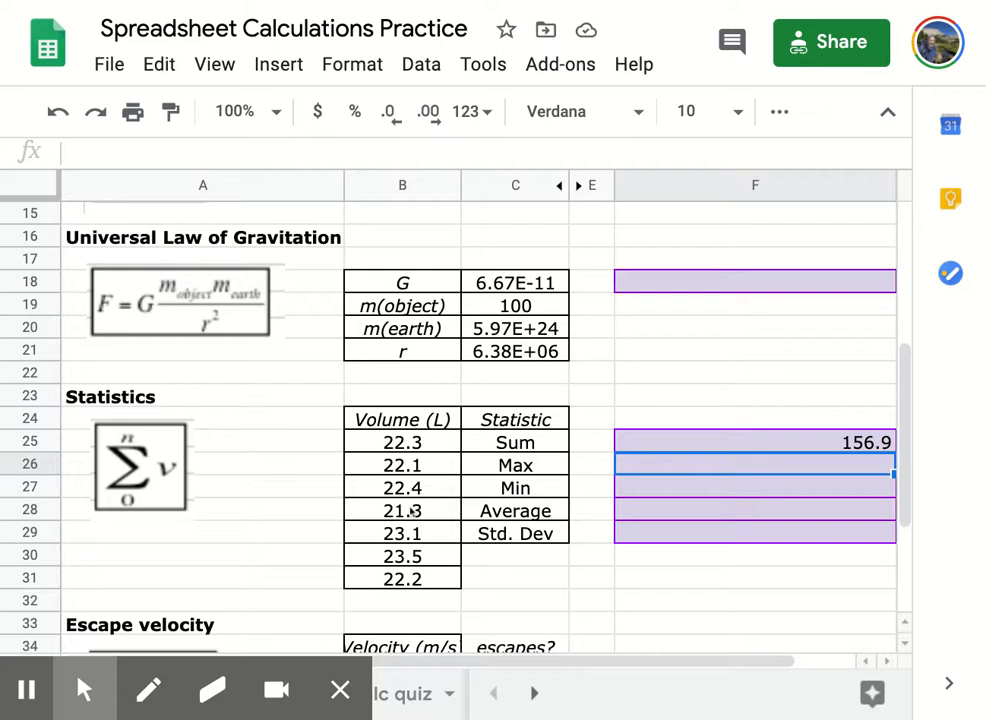
click(800, 443)
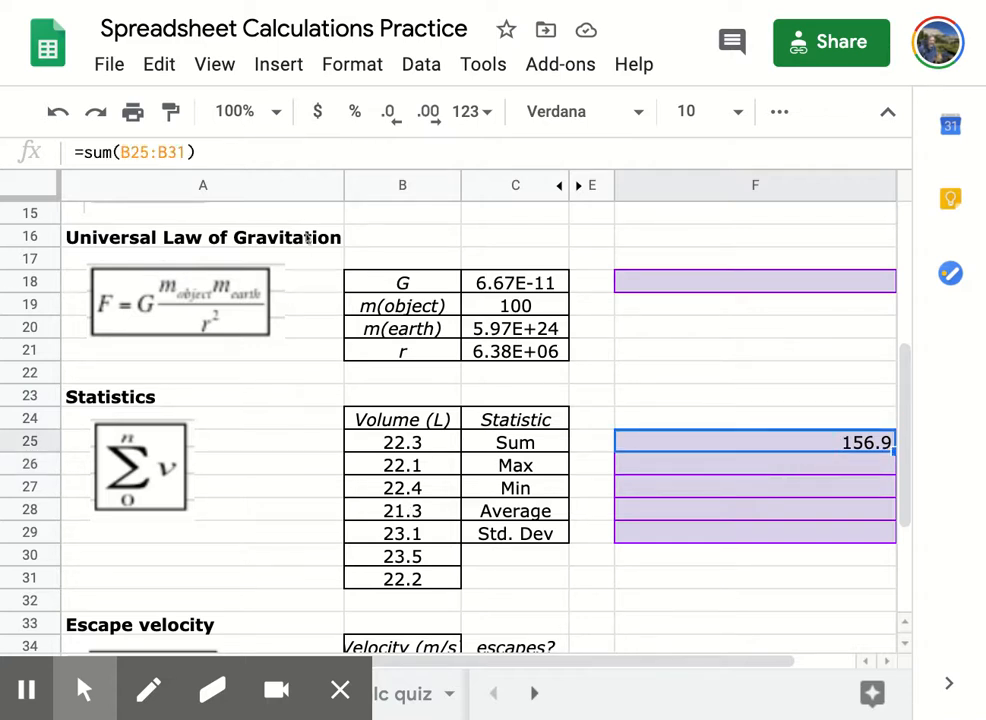
click(210, 65)
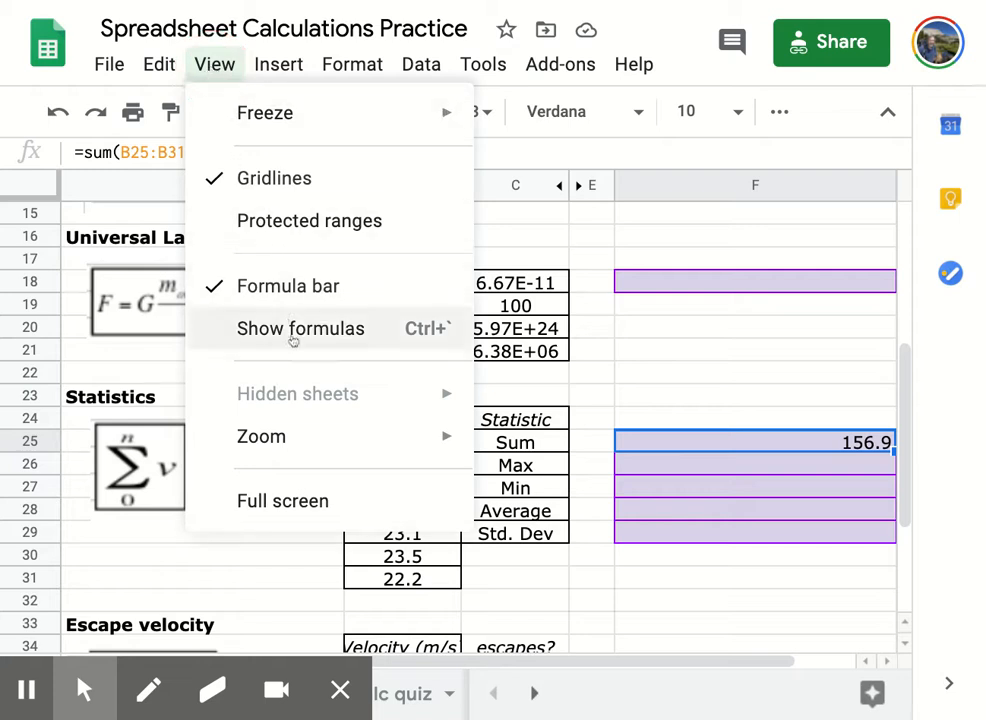
click(354, 339)
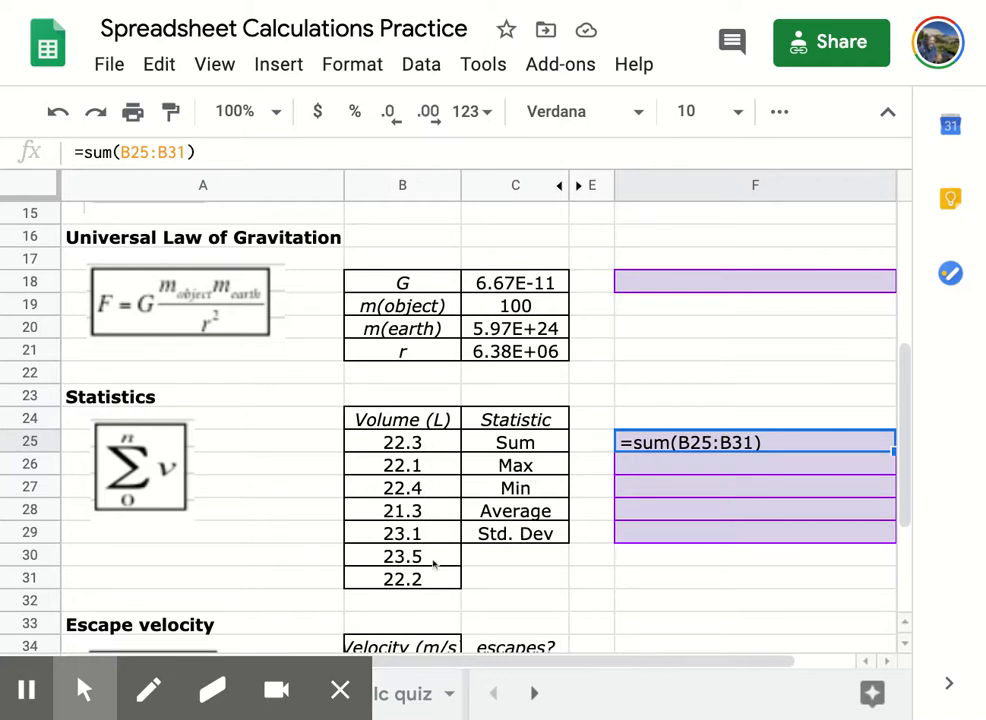
scroll(433, 565, down, 5)
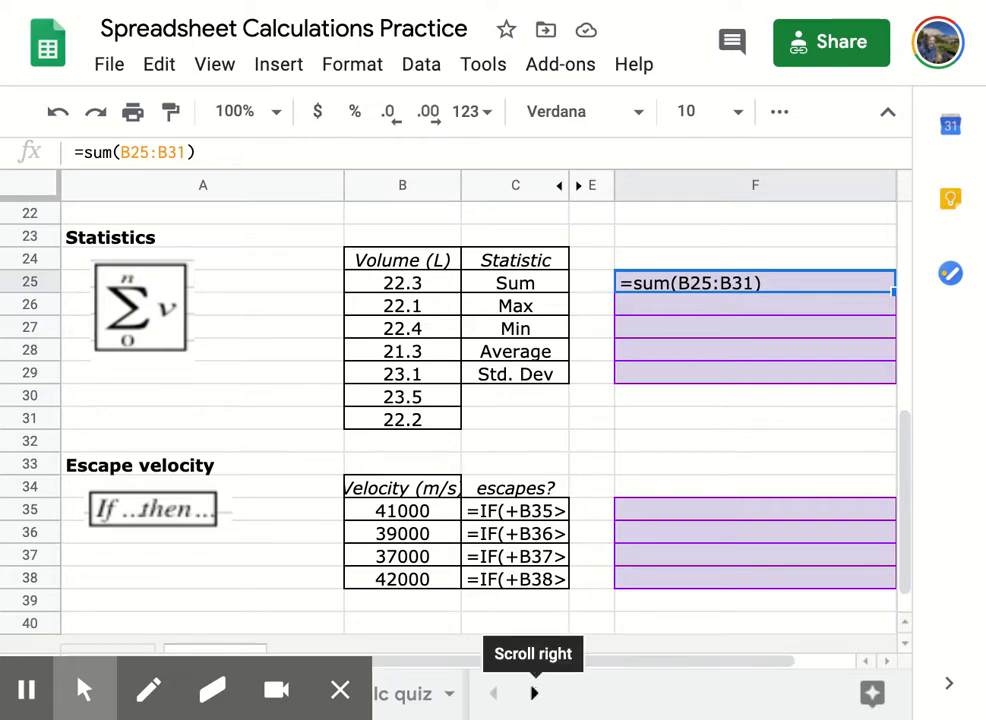
click(340, 690)
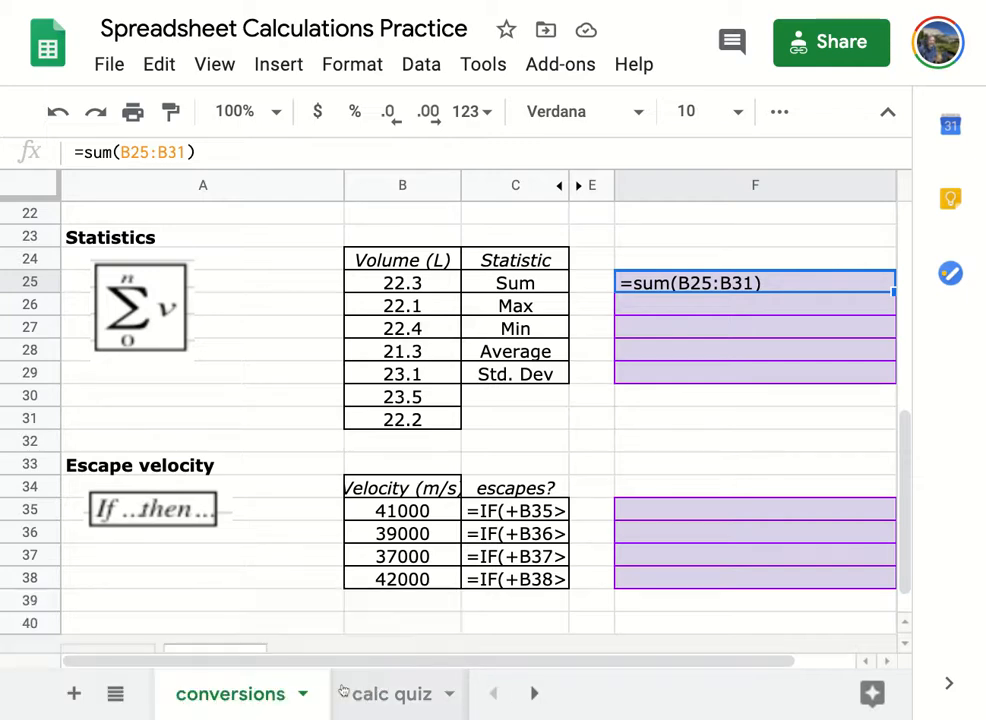
- On the calc quiz sheet, enter =C6*C7 in F6 for Newton's 2nd Law and show results instead of formulas
click(399, 697)
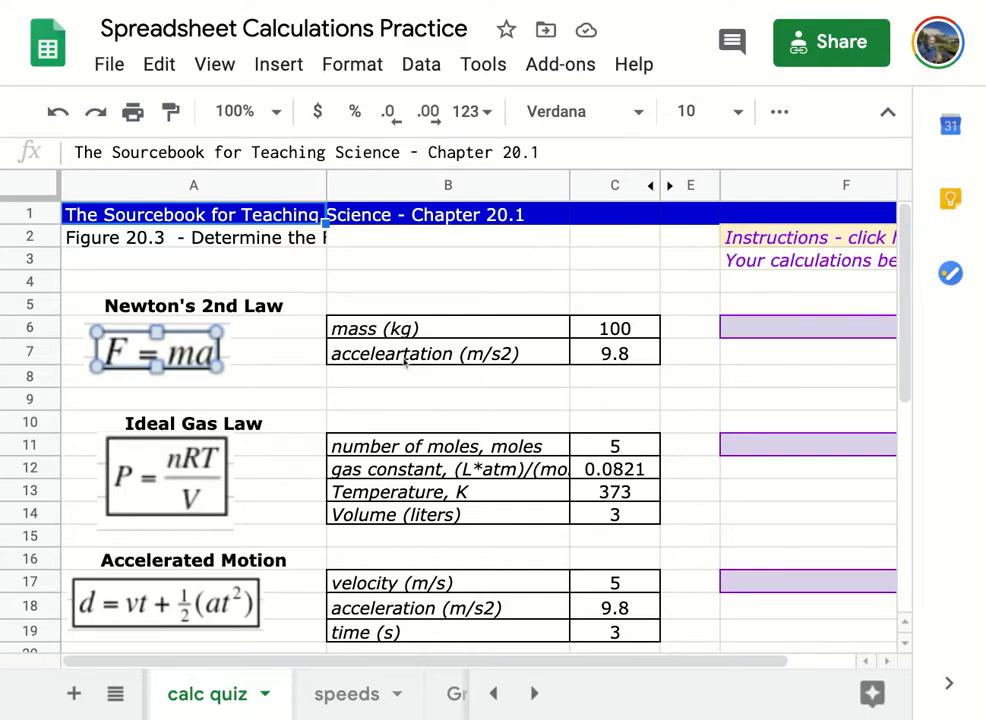
click(756, 332)
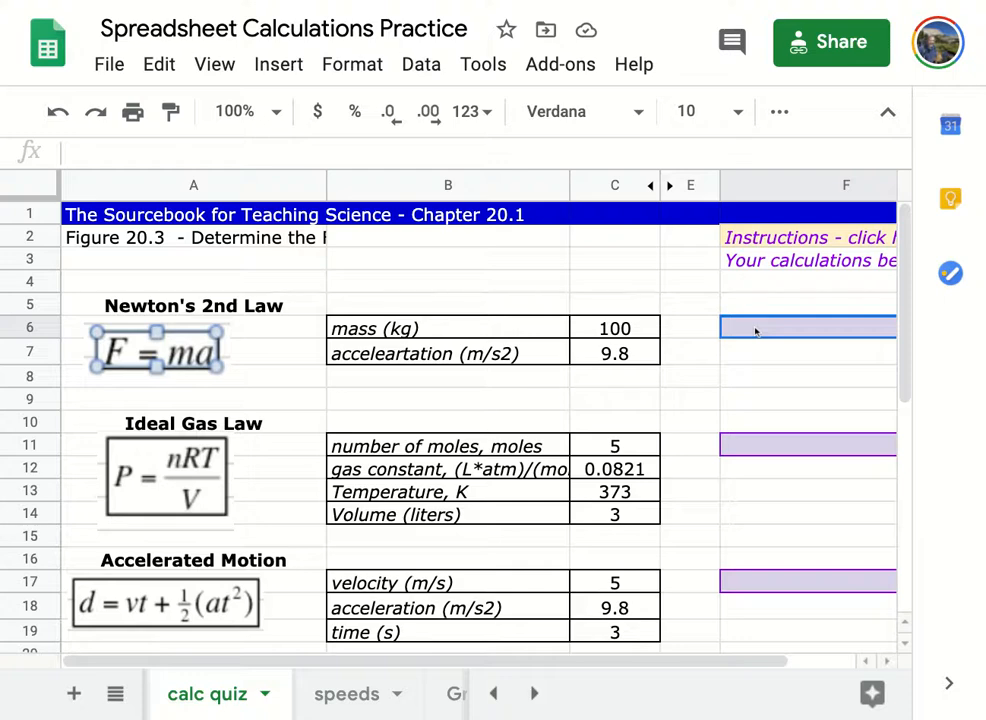
text(=)
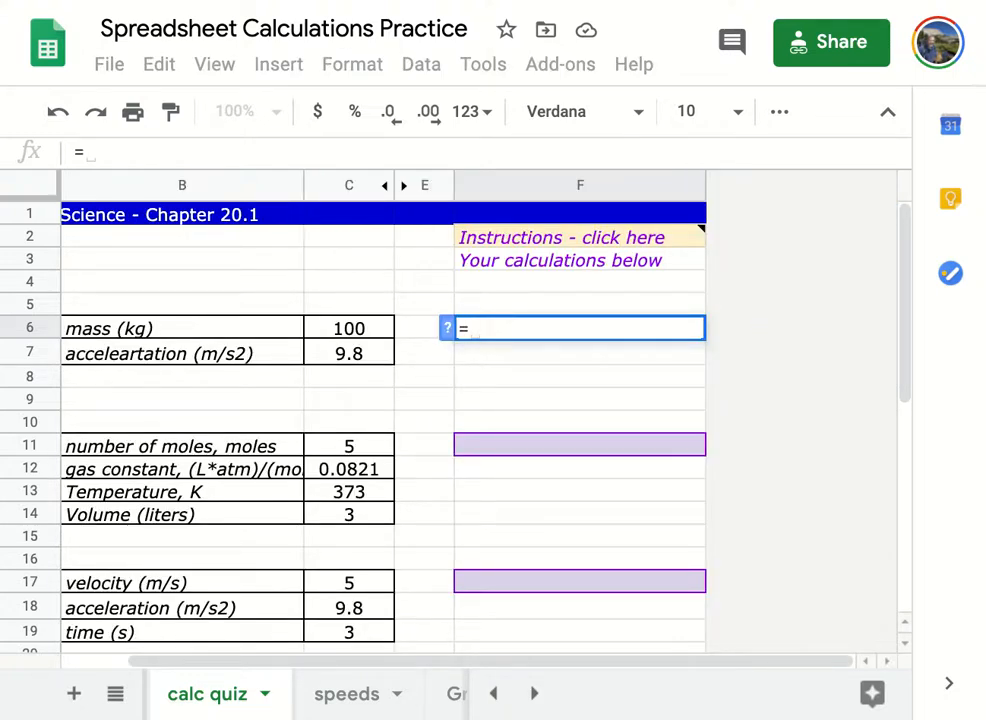
click(362, 328)
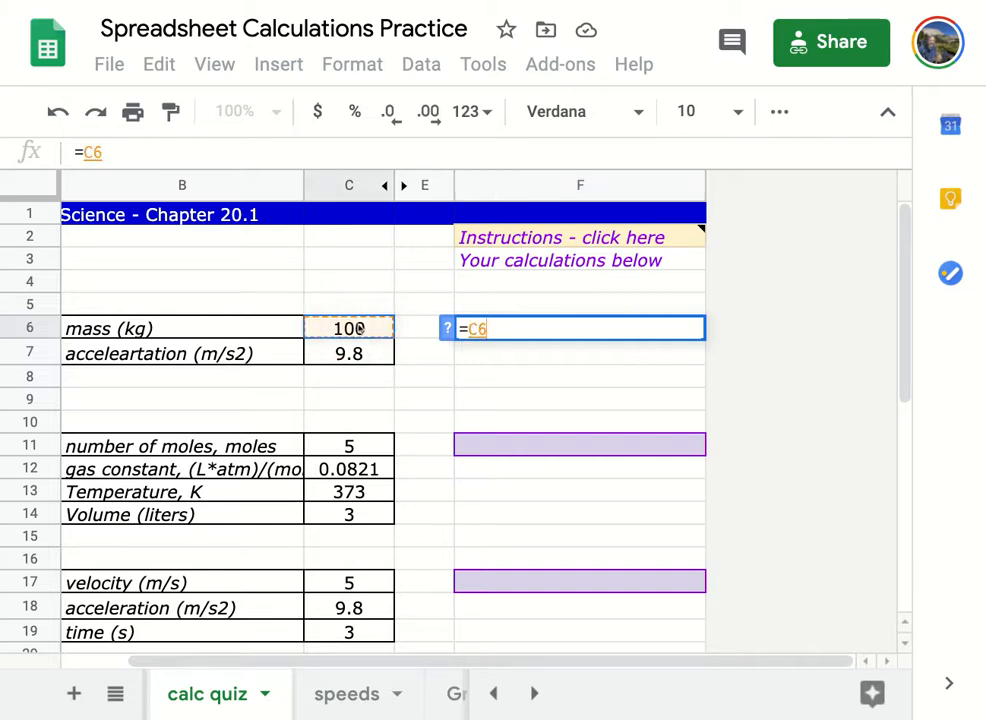
text(*)
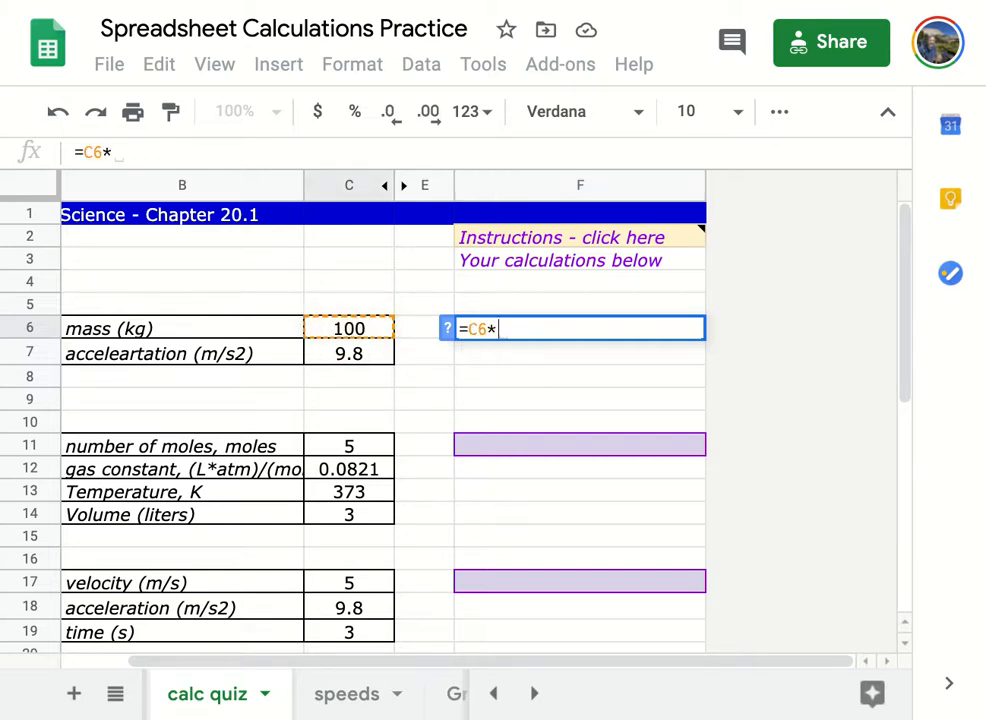
click(356, 354)
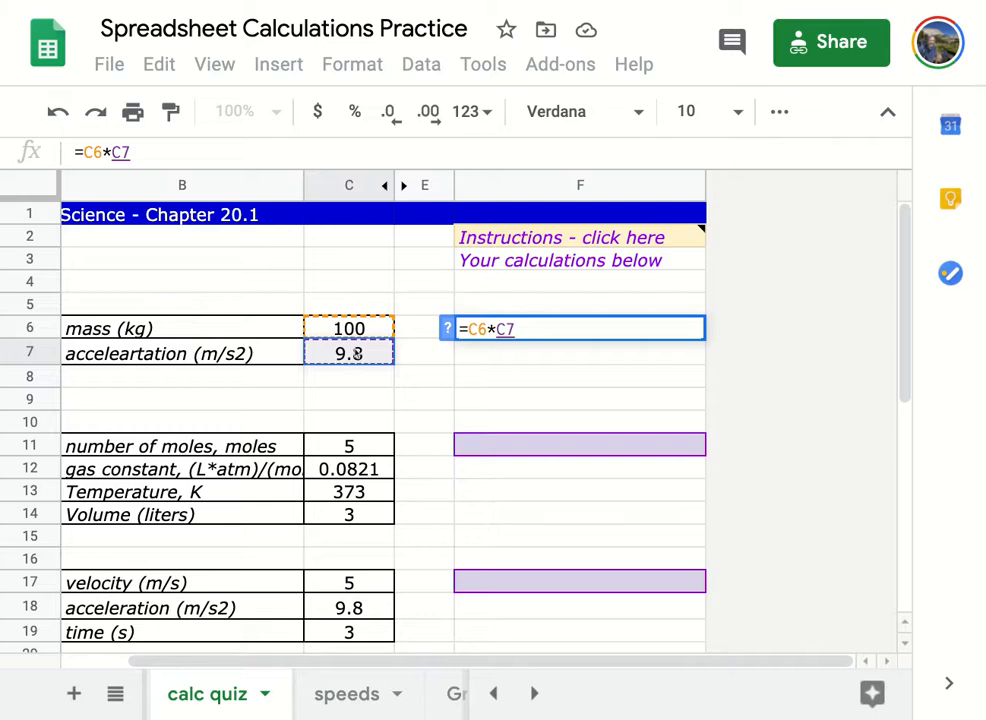
scroll(436, 380, left, 3)
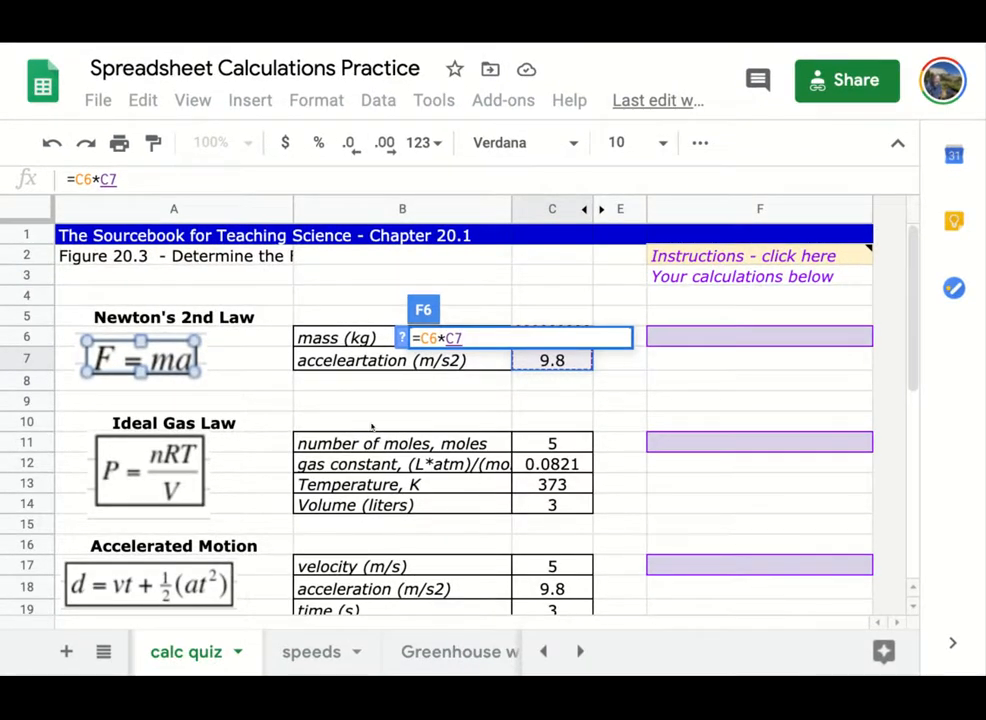
key(Return)
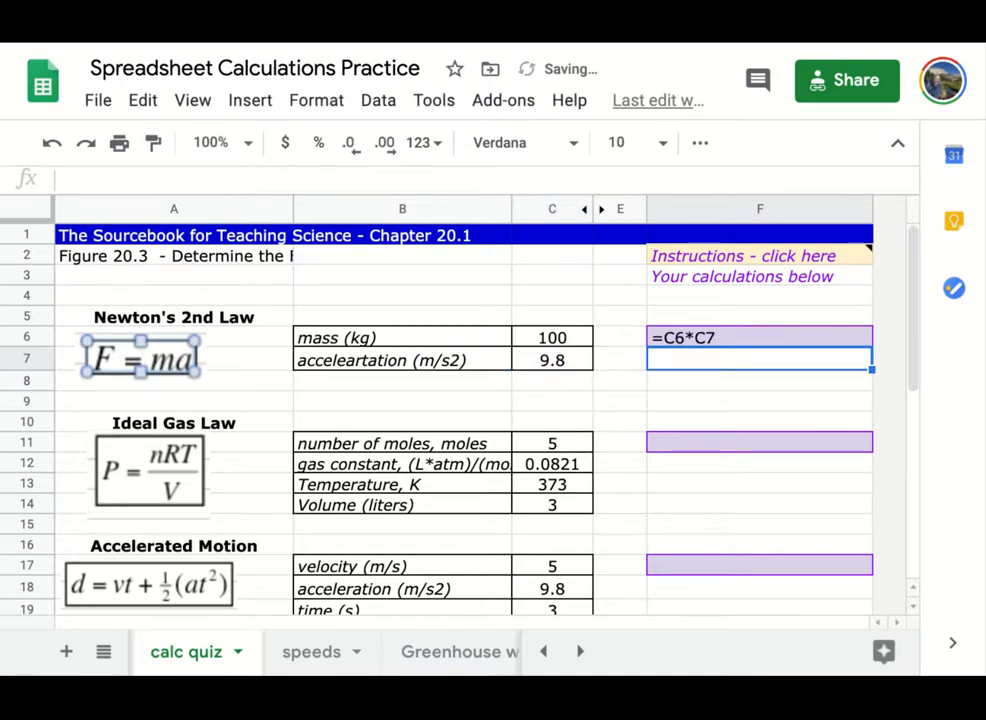
click(193, 100)
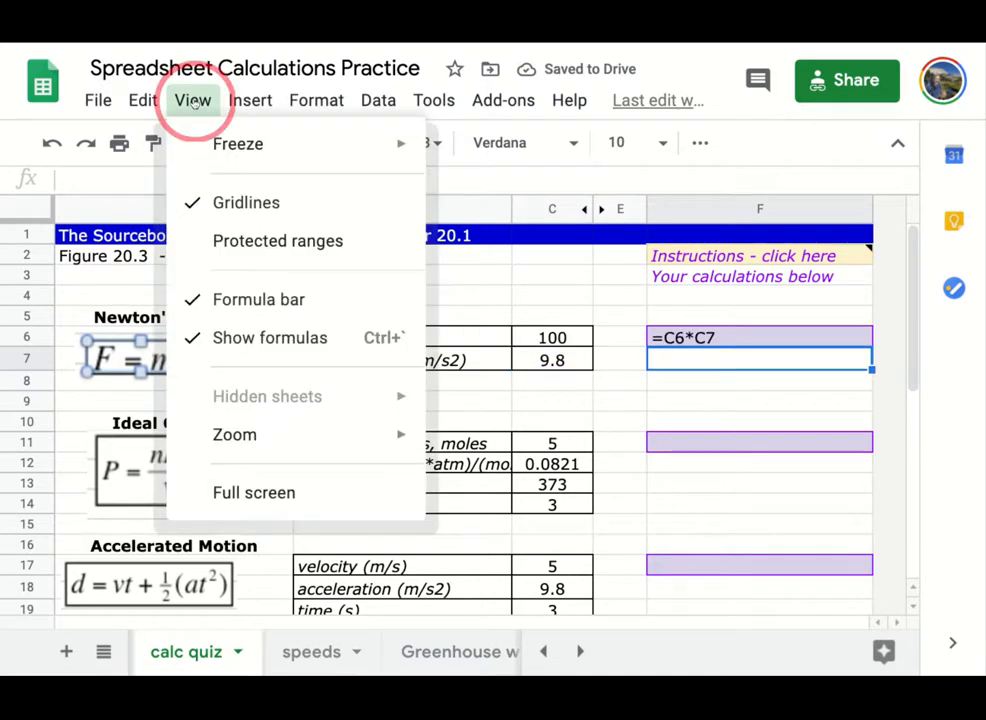
click(293, 340)
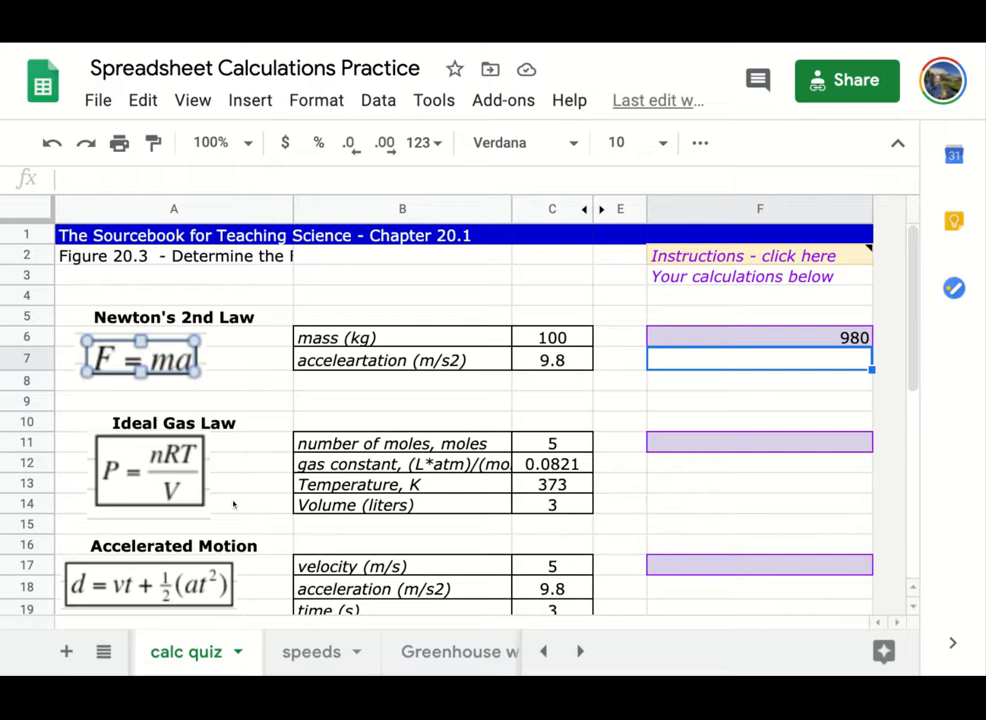
- Look over the remaining calc quiz exercises, from Ideal Gas Law and Accelerated Motion to Resistors in Series and Intensity of sound
scroll(234, 504, down, 1)
scroll(437, 420, down, 2)
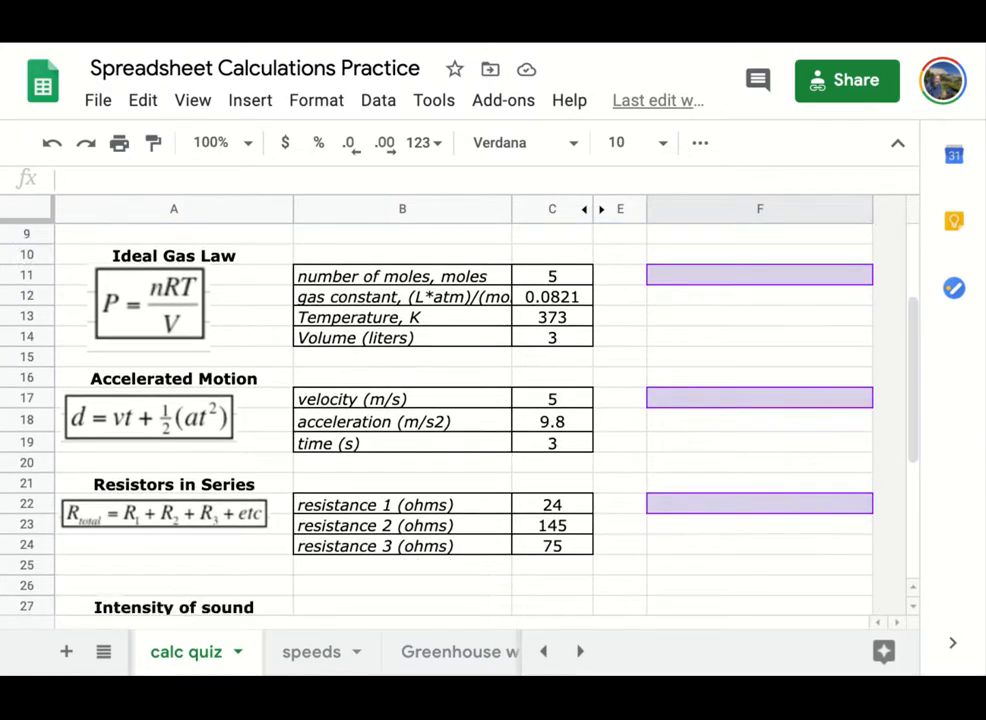
scroll(437, 420, up, 1)
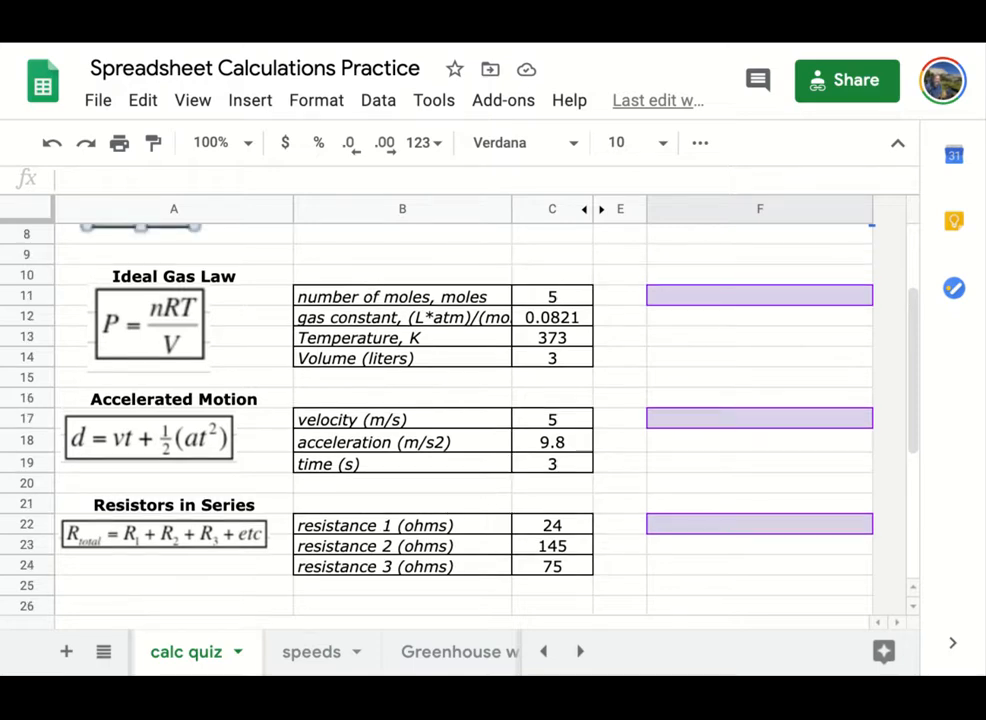
scroll(437, 420, down, 2)
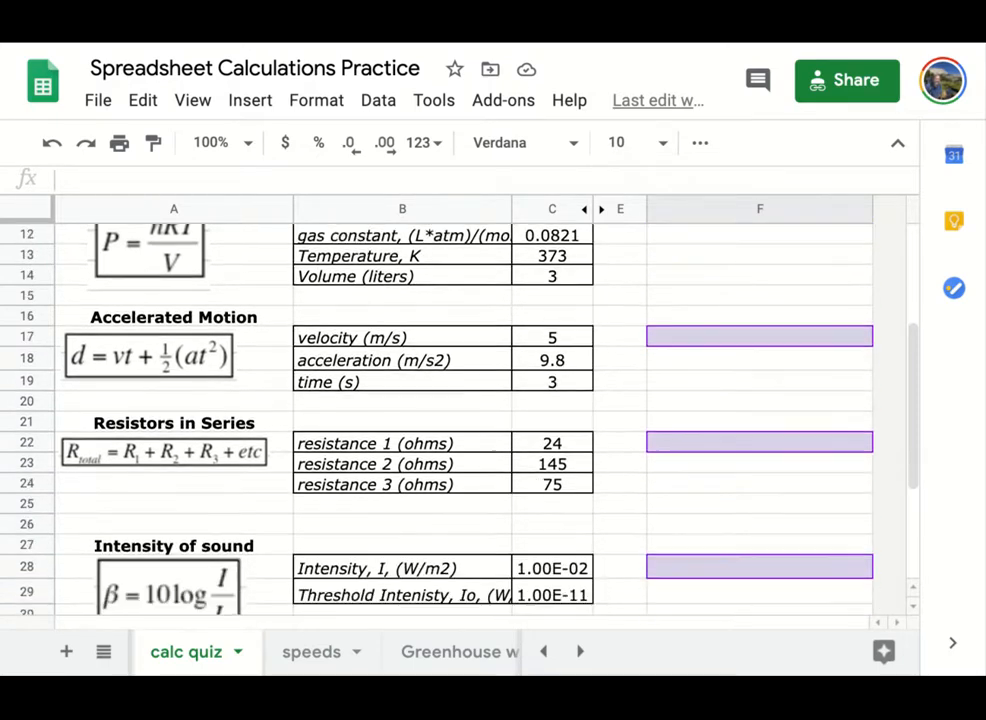
scroll(437, 420, up, 5)
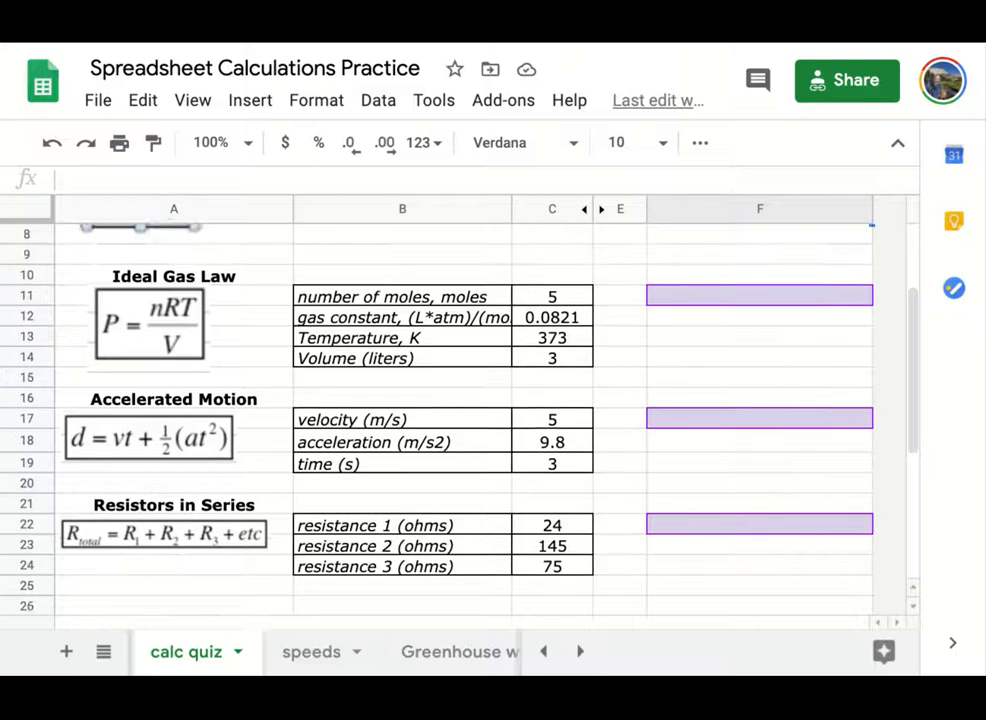